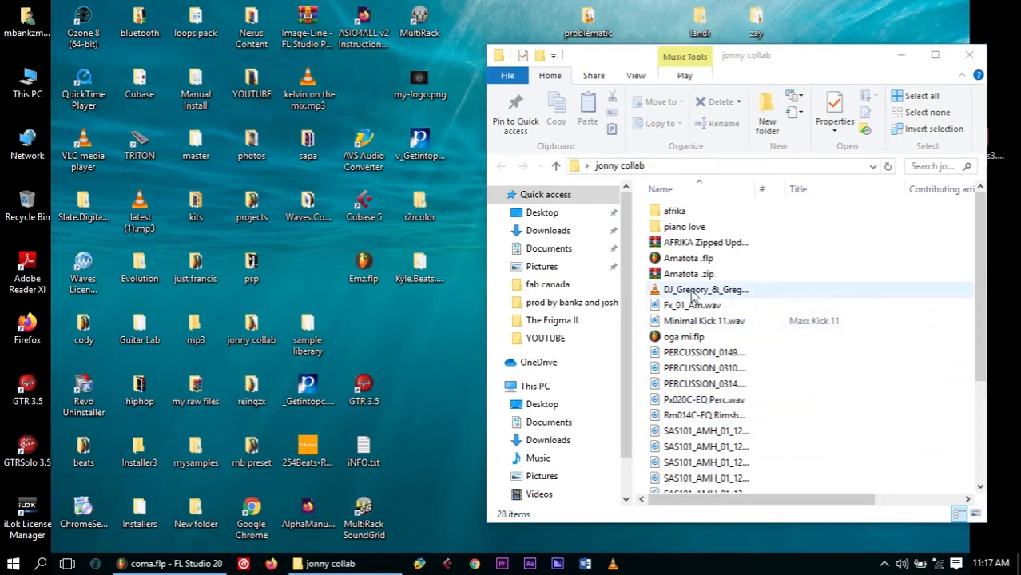
- Add the DJ_Gregory_&_Gregor_Salto_-_Canoa audio file from the jonny collab folder to Track 1 of the playlist, starting at bar 1
drag(693, 297, 176, 564)
drag(235, 387, 218, 135)
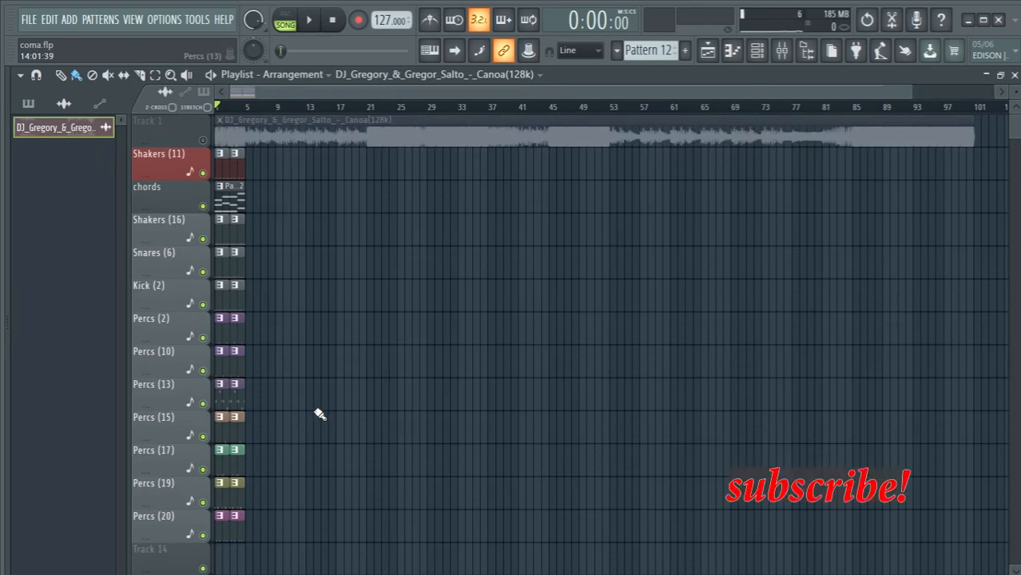
- Solo Track 1 and play the opening of the reference song on its own
right_click(203, 141)
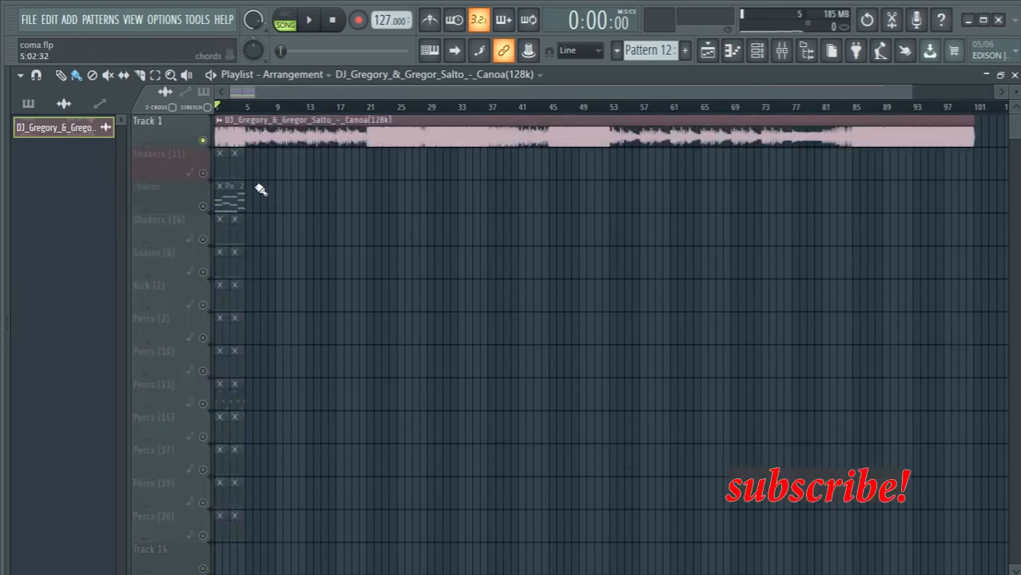
key(space)
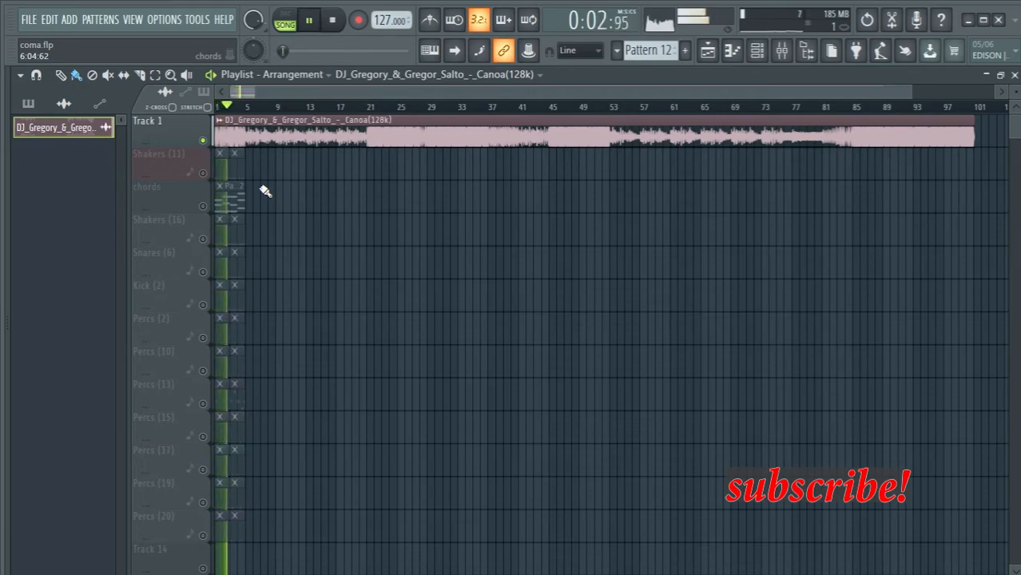
key(space)
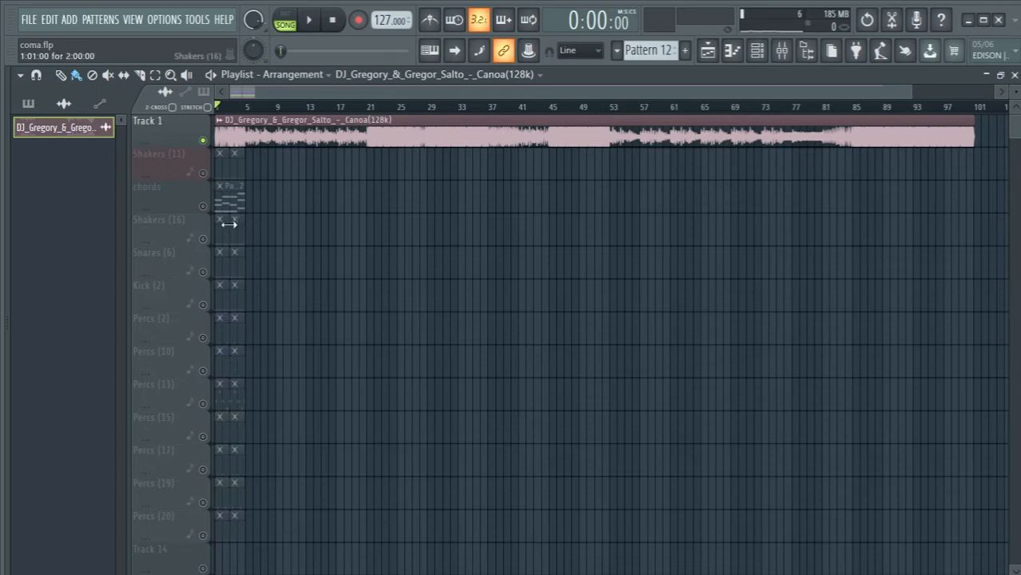
- Slice the reference clip just before its first transient and delete the silent lead-in piece
scroll(230, 224, up, 7)
drag(277, 88, 226, 92)
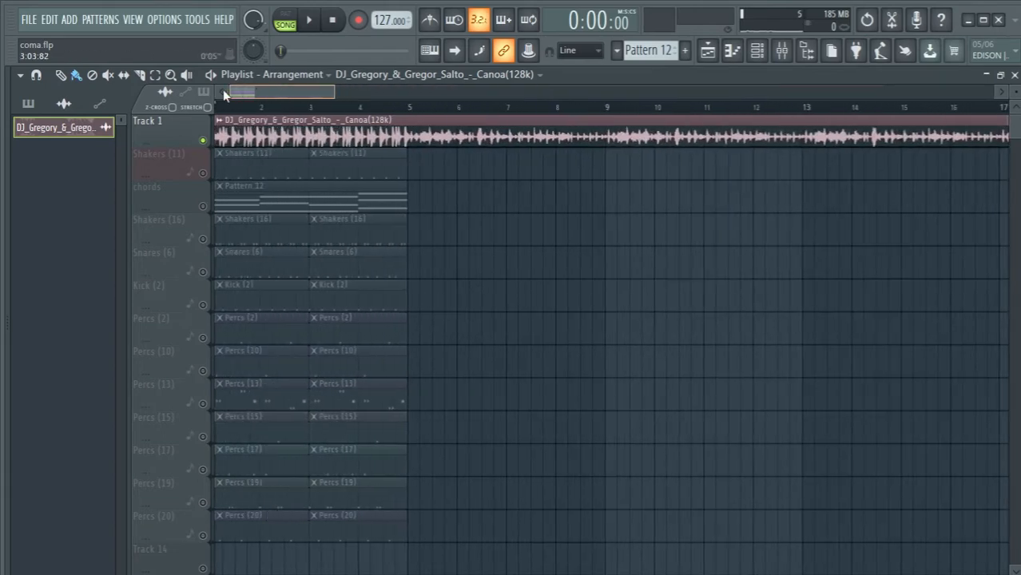
scroll(224, 255, up, 5)
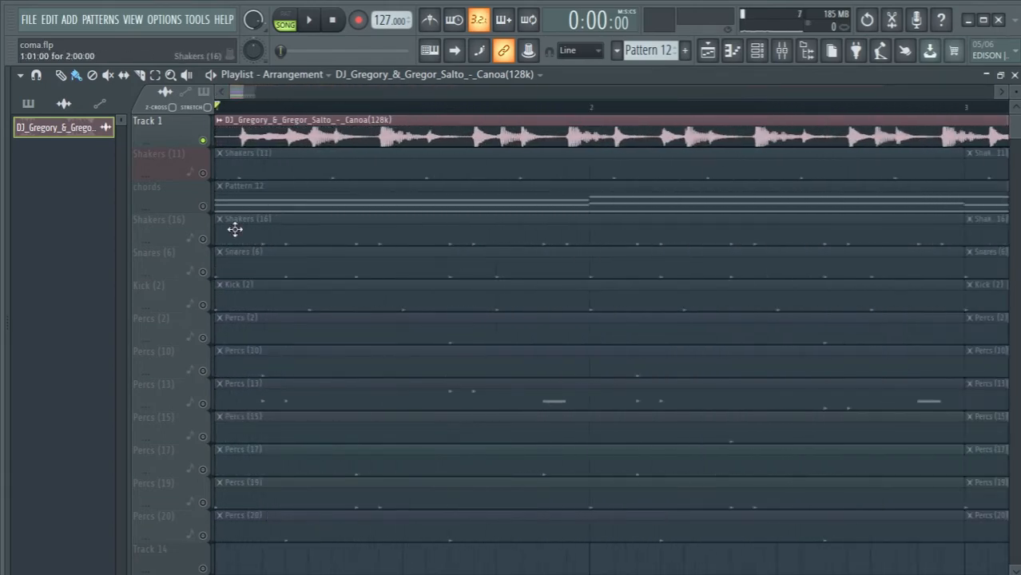
scroll(233, 232, up, 1)
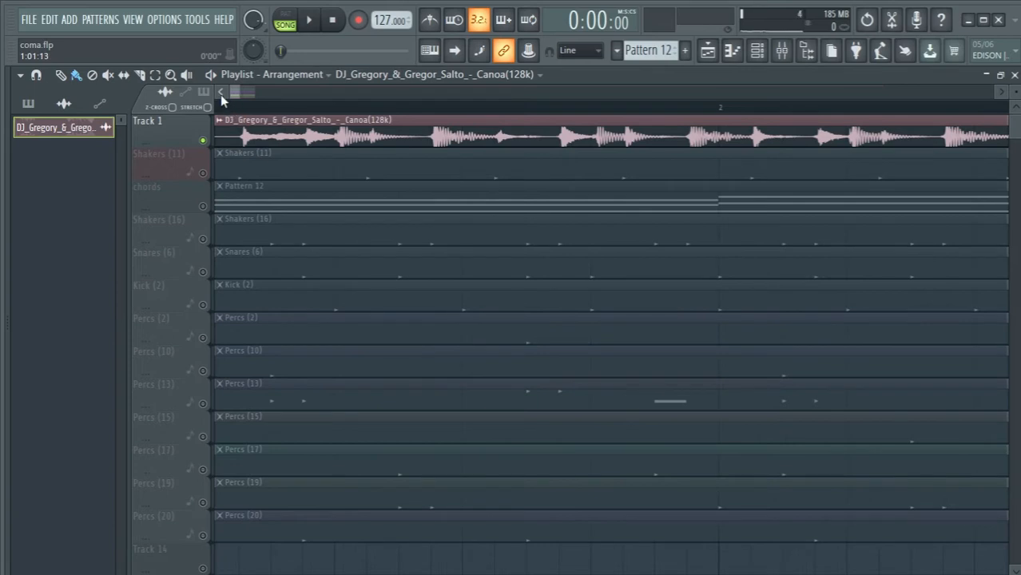
click(221, 94)
scroll(229, 214, up, 2)
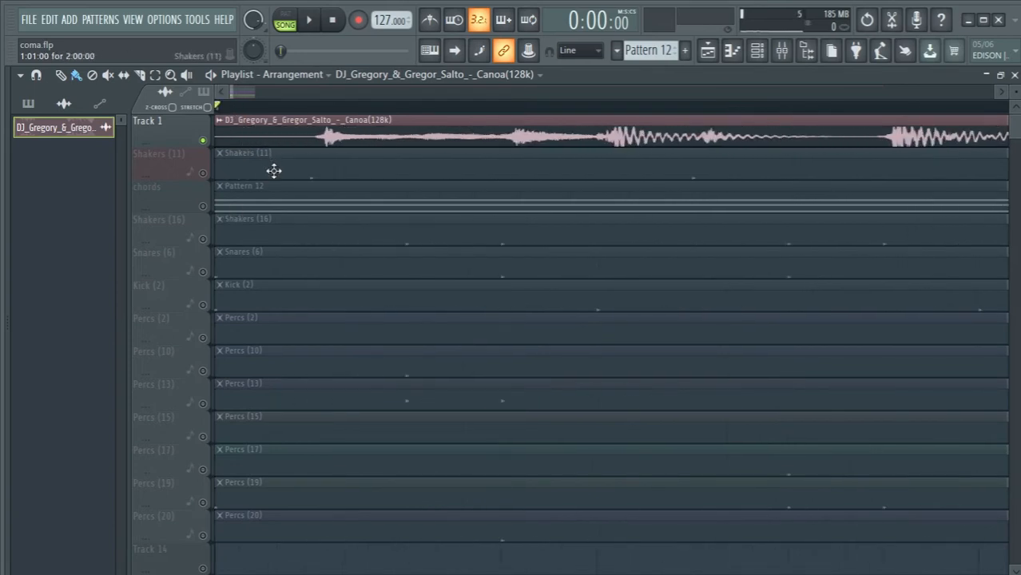
scroll(272, 166, up, 2)
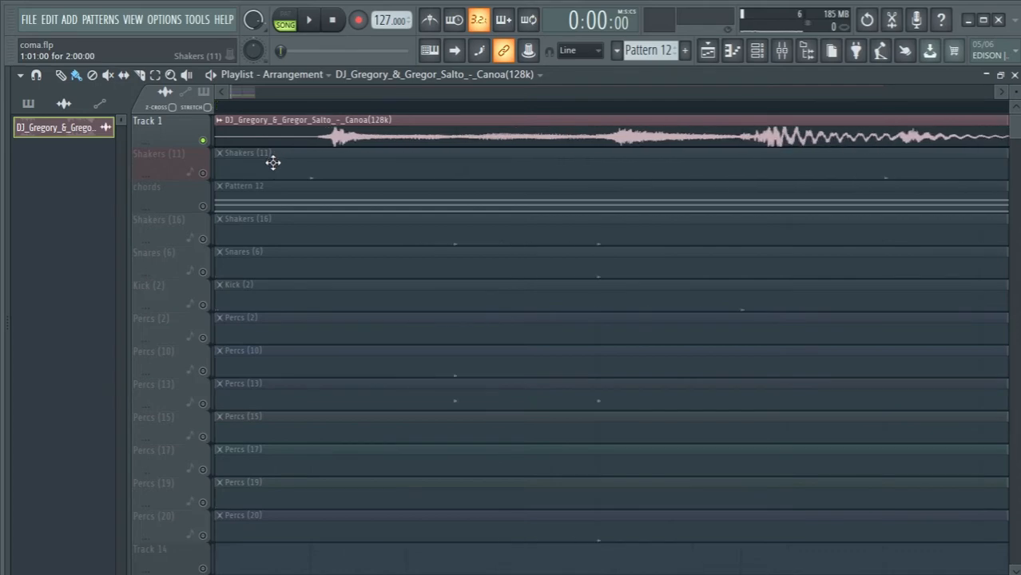
drag(235, 90, 215, 107)
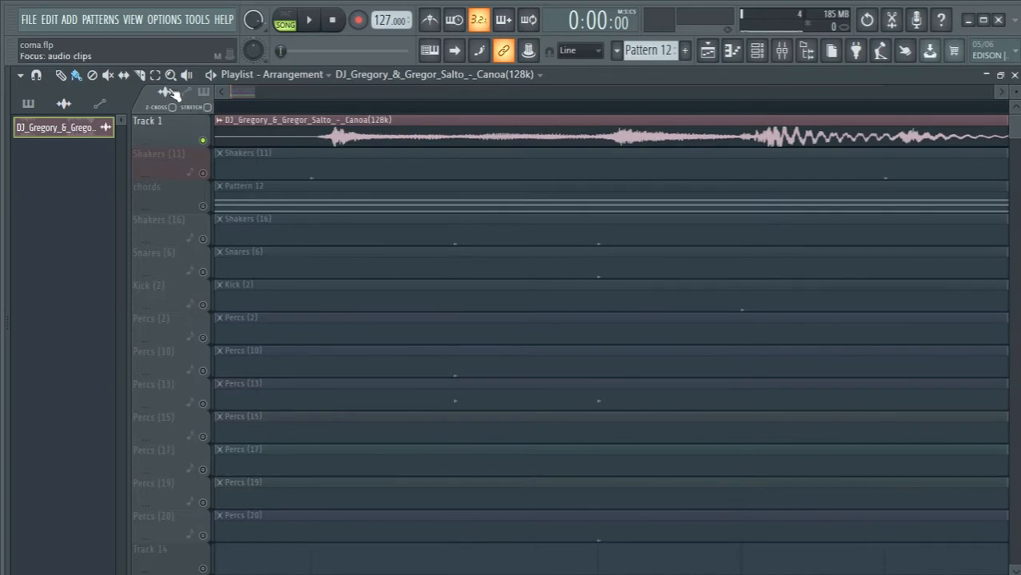
click(140, 74)
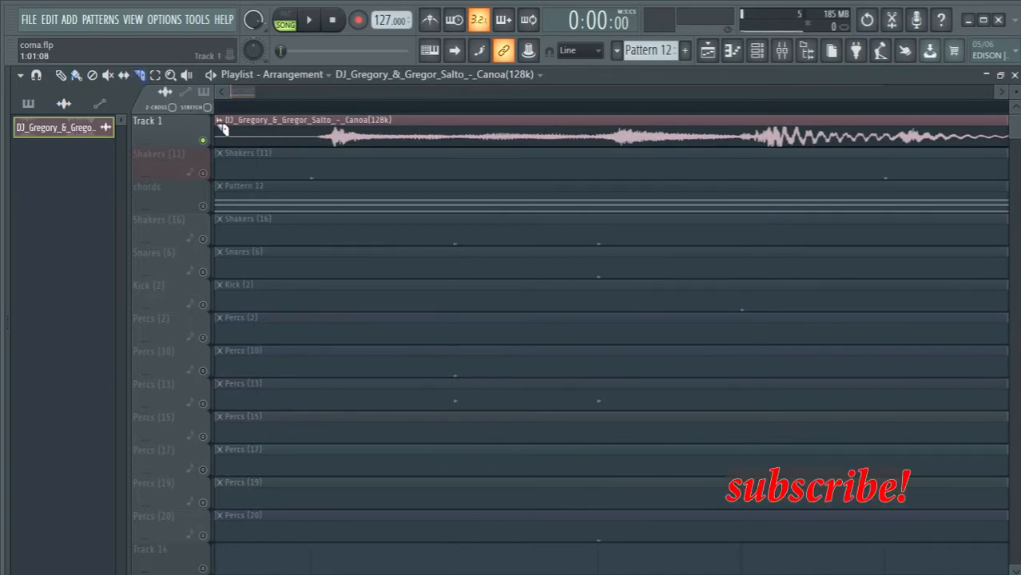
click(320, 142)
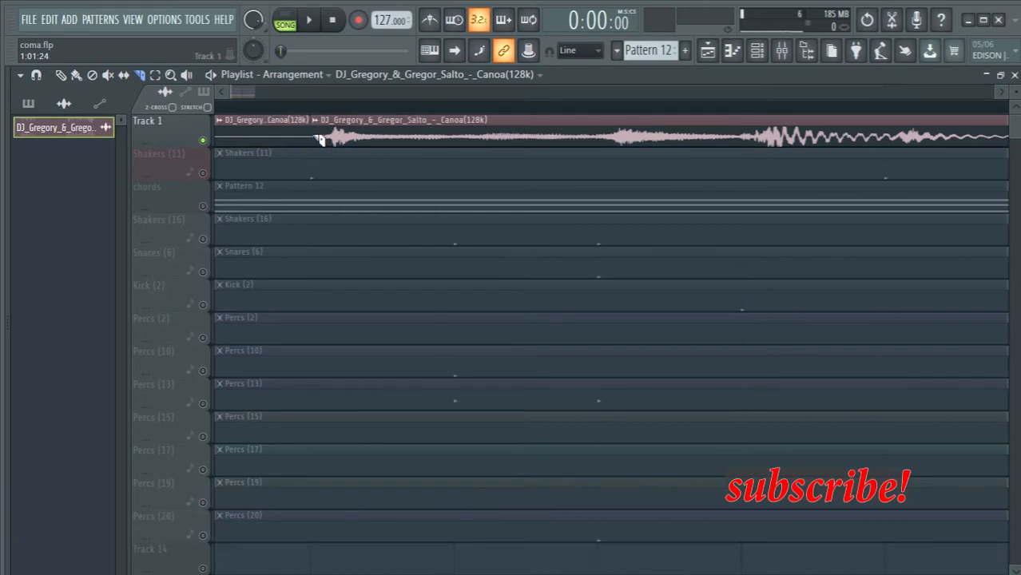
right_click(264, 132)
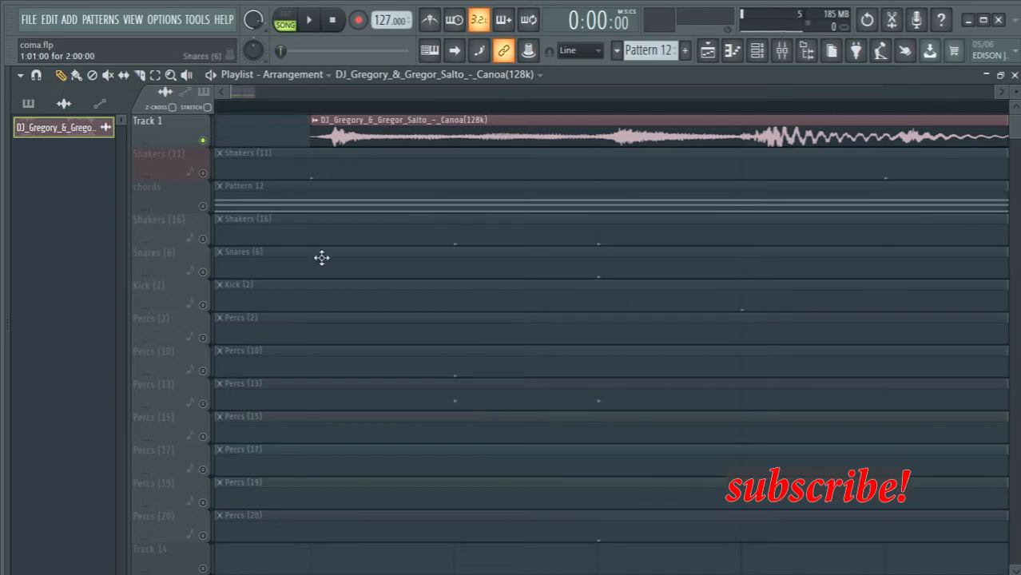
- Move the trimmed reference clip to the start of bar 1 and play its opening bars to check the timing
drag(374, 131, 243, 144)
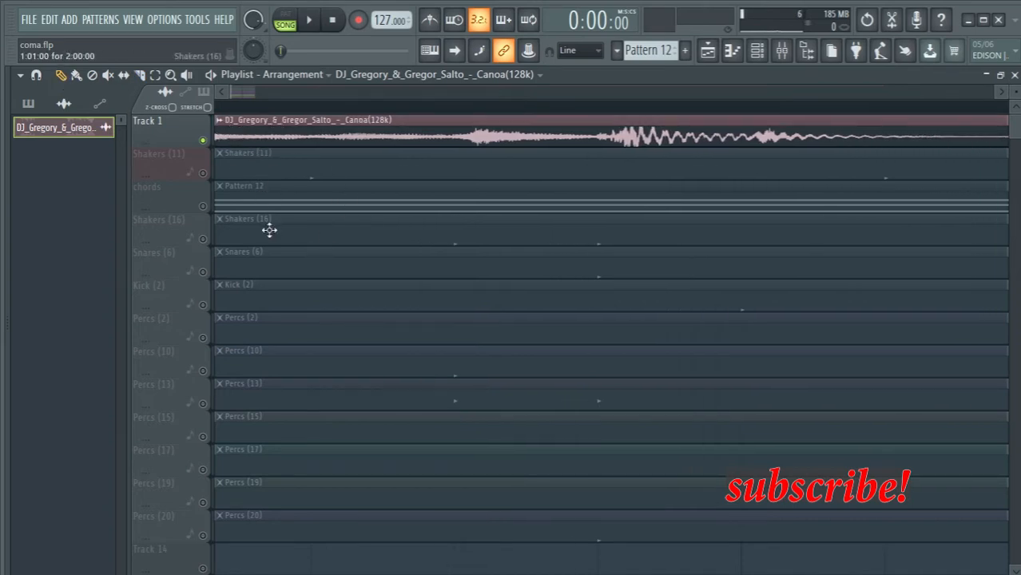
scroll(269, 228, down, 3)
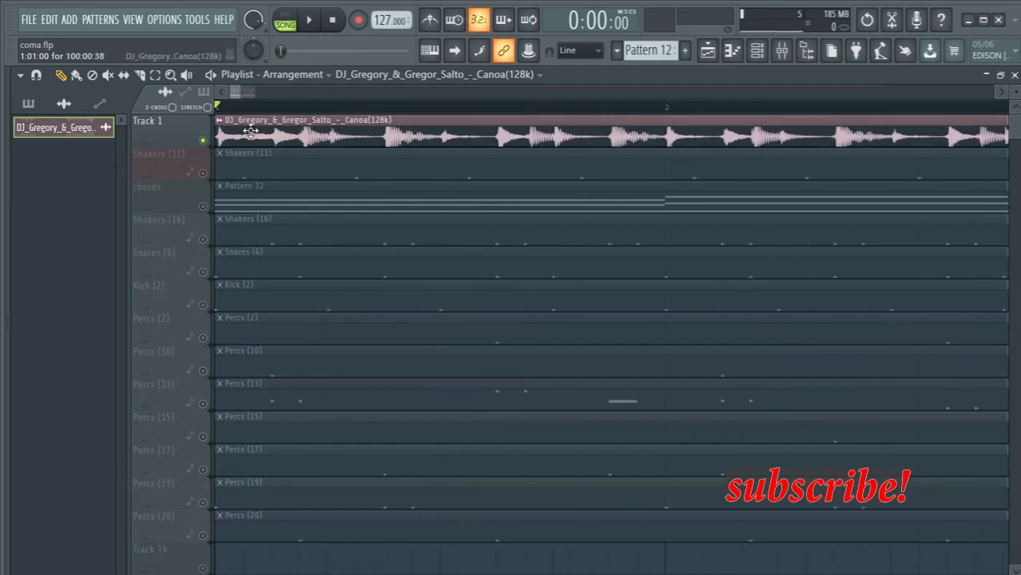
scroll(267, 239, down, 5)
scroll(268, 239, down, 3)
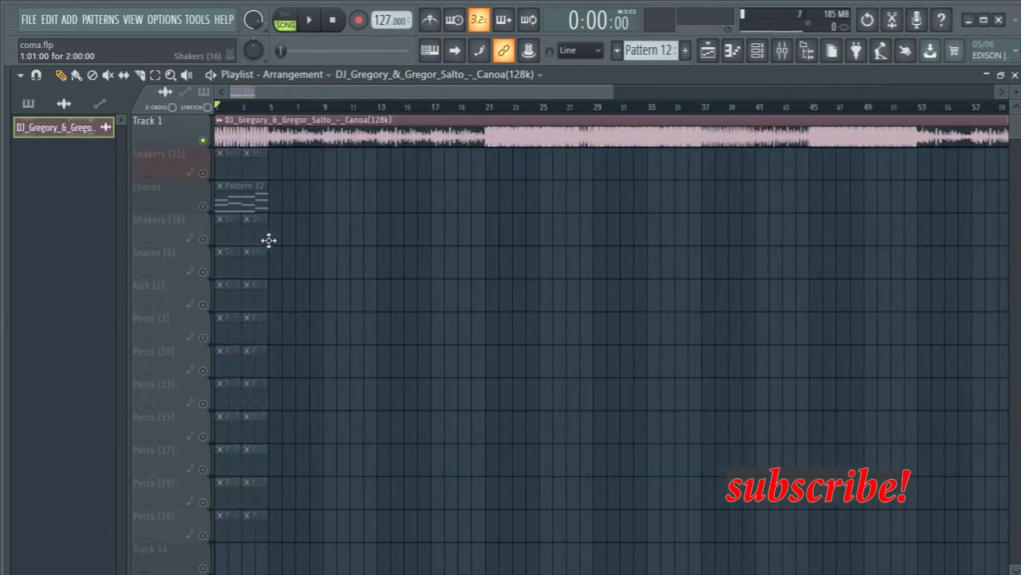
scroll(268, 241, down, 5)
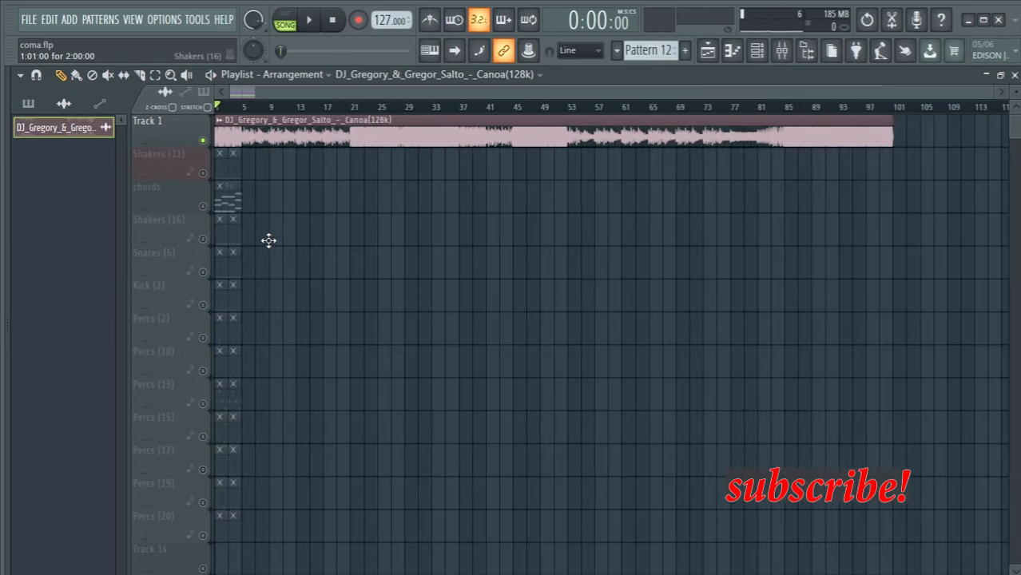
scroll(251, 240, up, 4)
scroll(297, 177, up, 2)
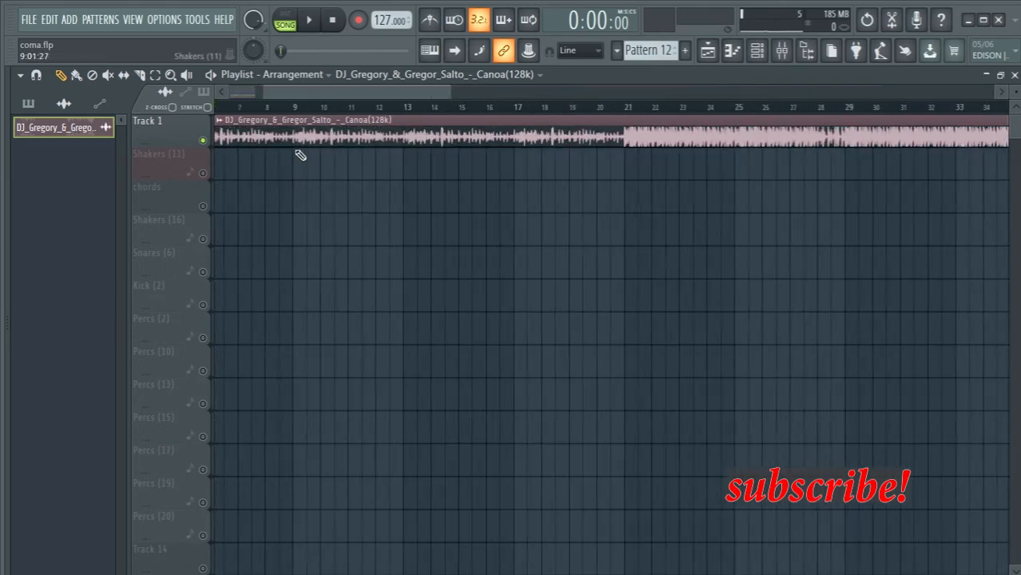
scroll(235, 96, up, 2)
scroll(257, 178, up, 1)
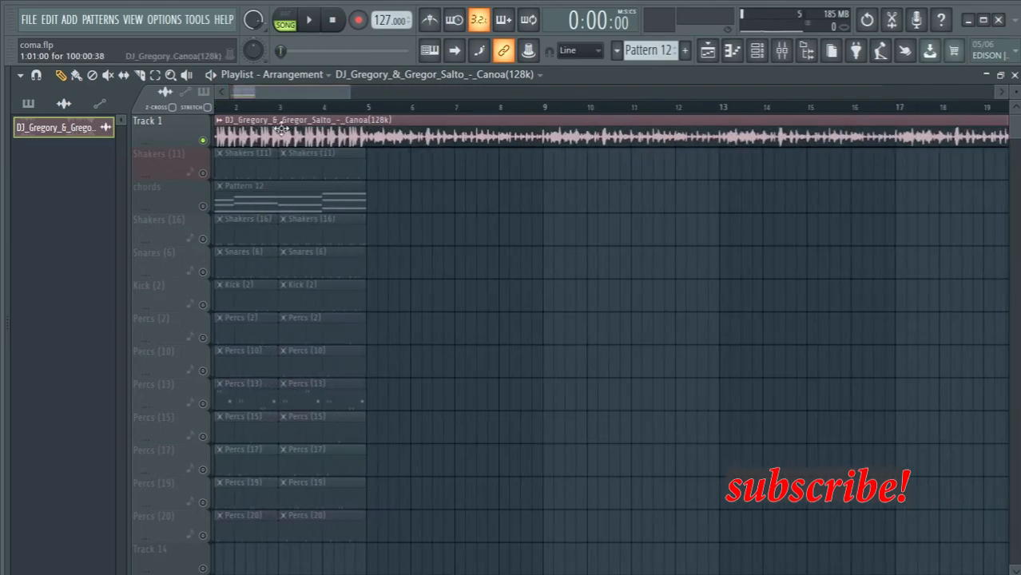
scroll(290, 96, up, 1)
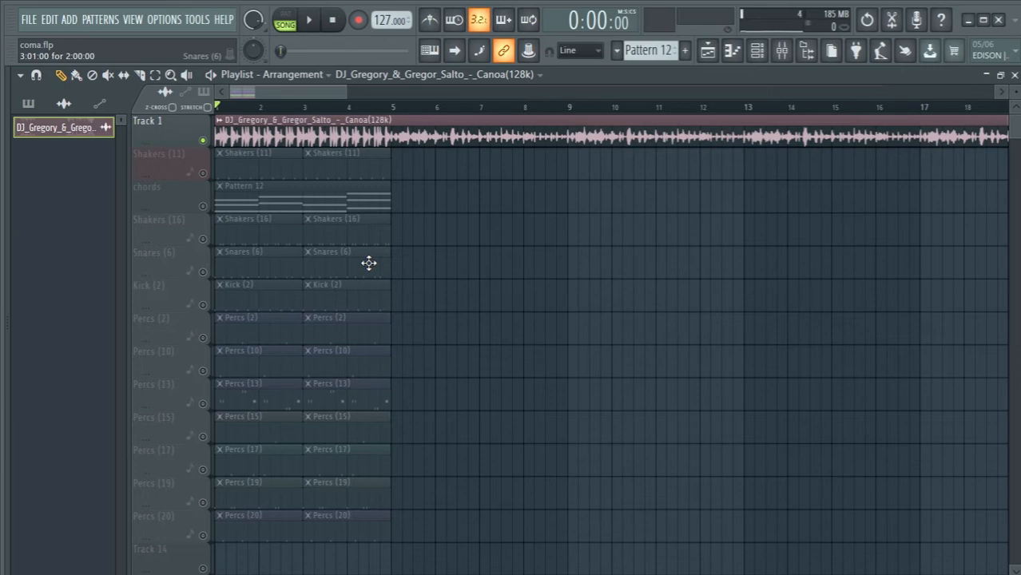
key(space)
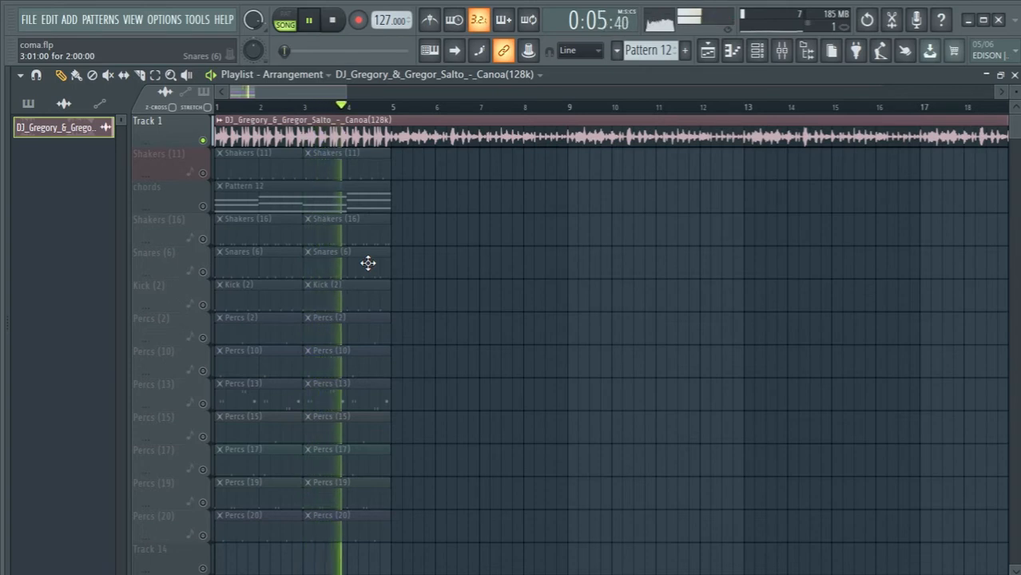
key(space)
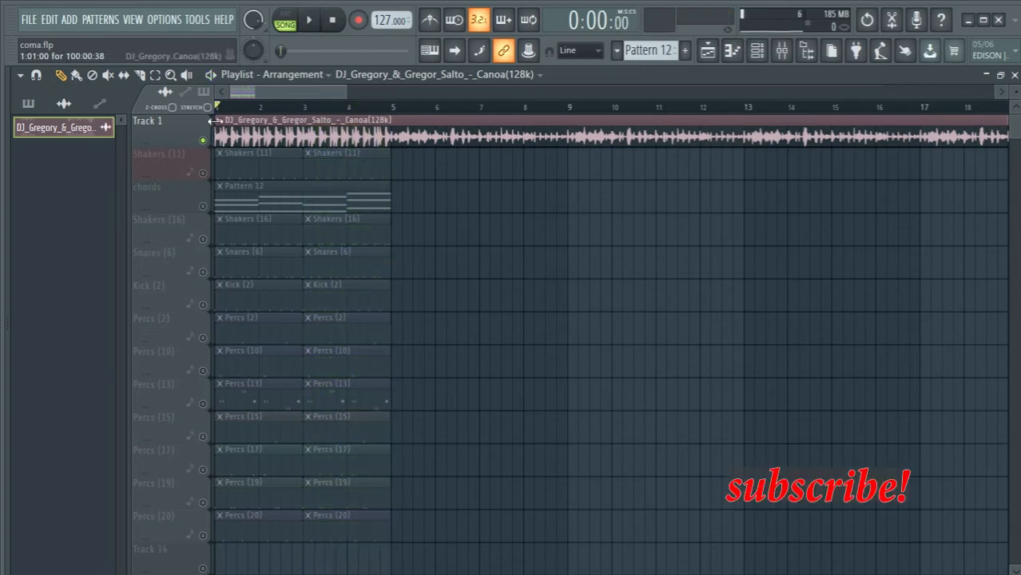
- Mark bars 1 to 4 on the timeline to examine the reference song's opening section against the existing patterns
drag(219, 108, 391, 109)
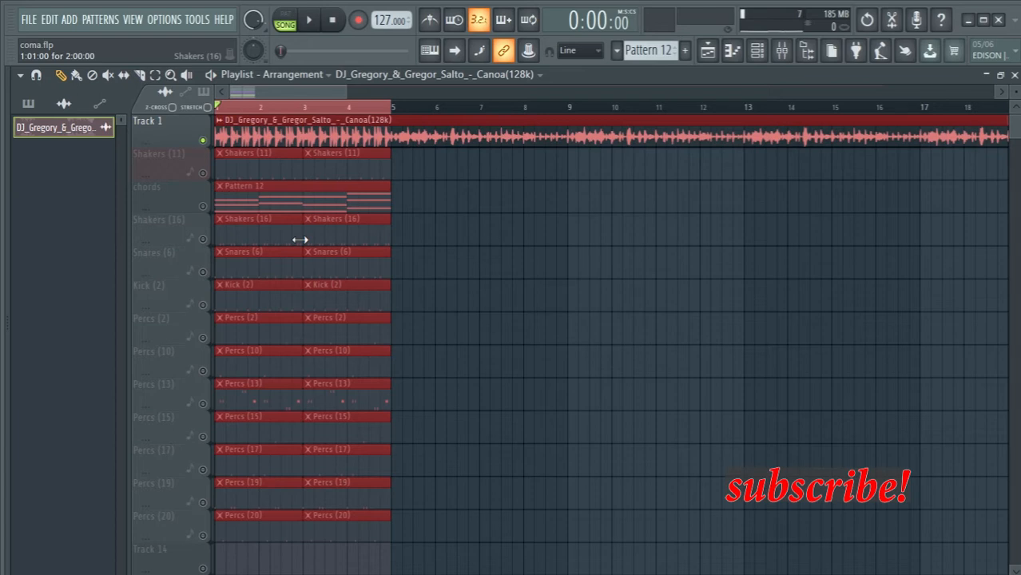
scroll(299, 240, down, 2)
scroll(299, 239, up, 2)
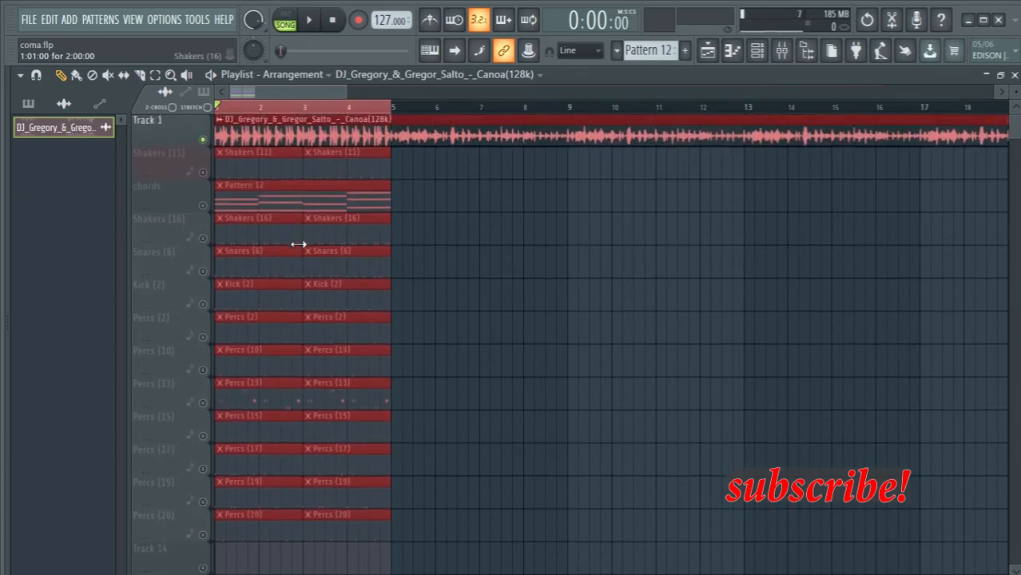
click(436, 233)
right_click(470, 232)
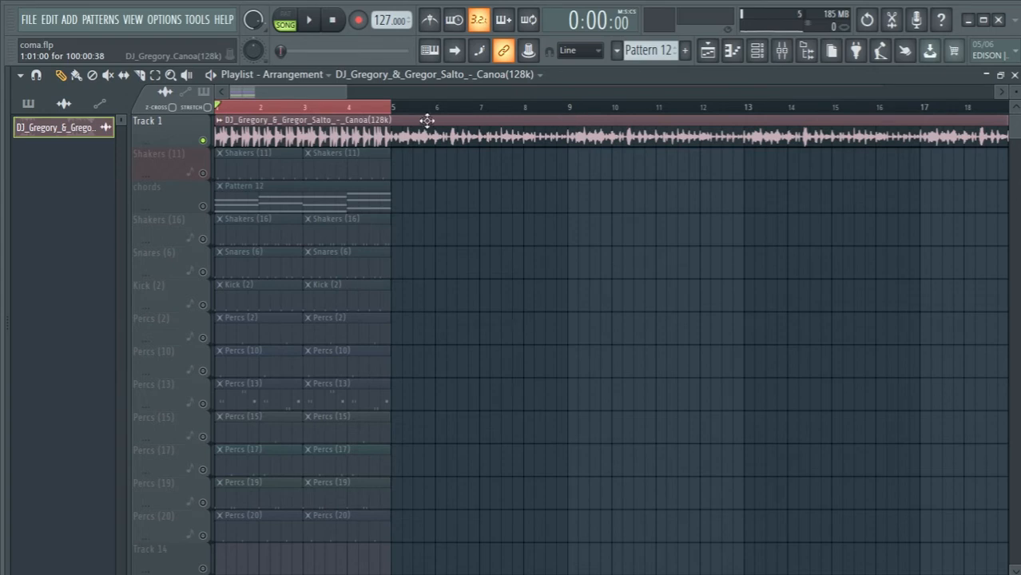
- Mark bars 5 to 8 on the timeline and listen to that section of the reference song
drag(397, 118, 566, 143)
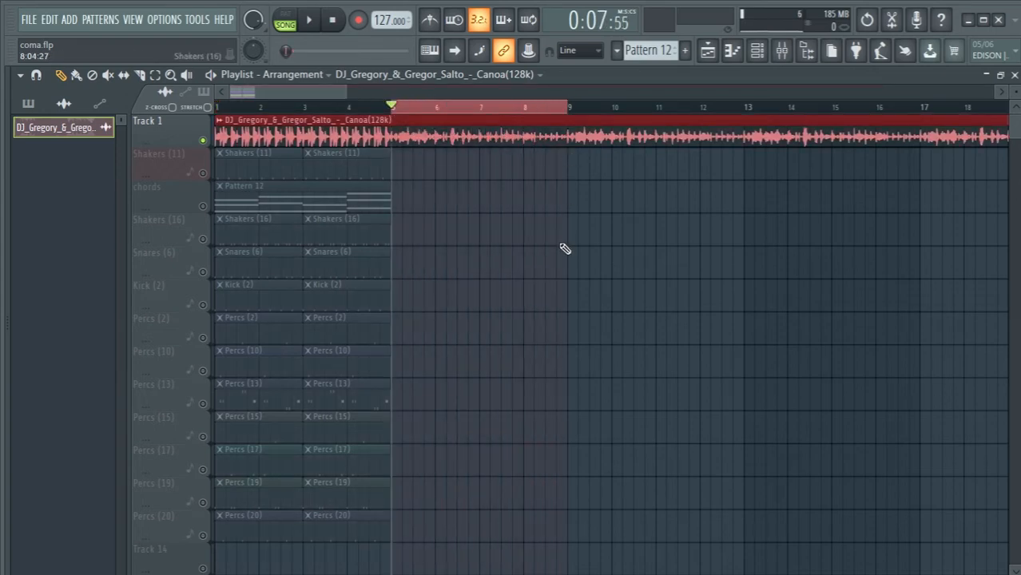
key(space)
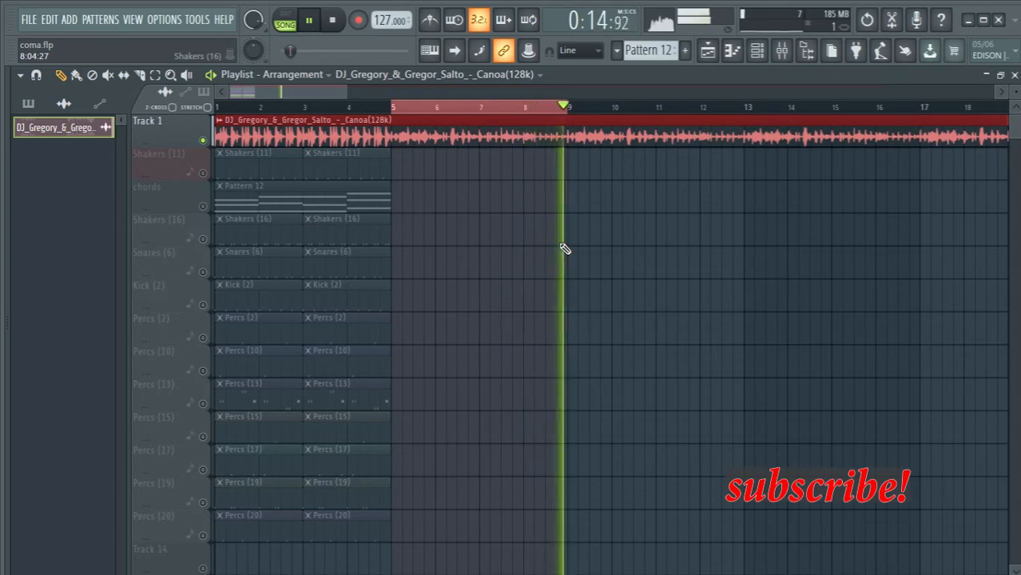
key(space)
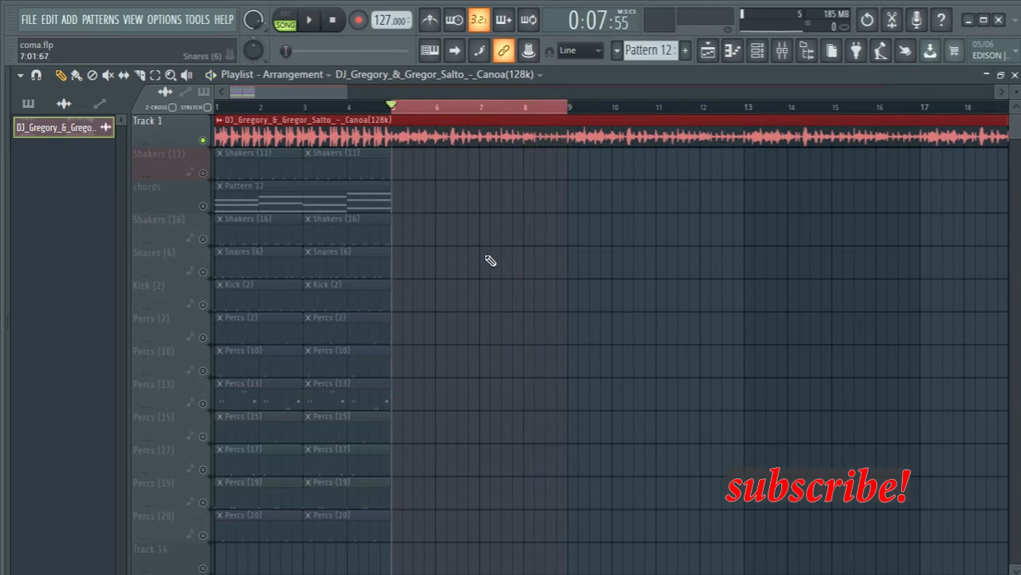
- Paint two Shakers (11) clips and two Shakers (16) clips on their own tracks across bars 5 to 8
click(352, 166)
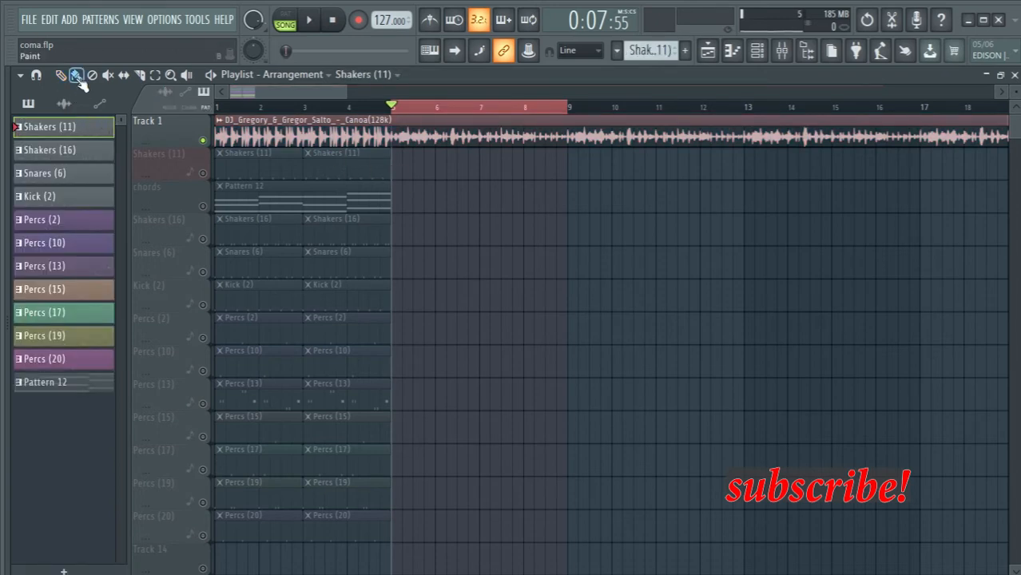
click(399, 174)
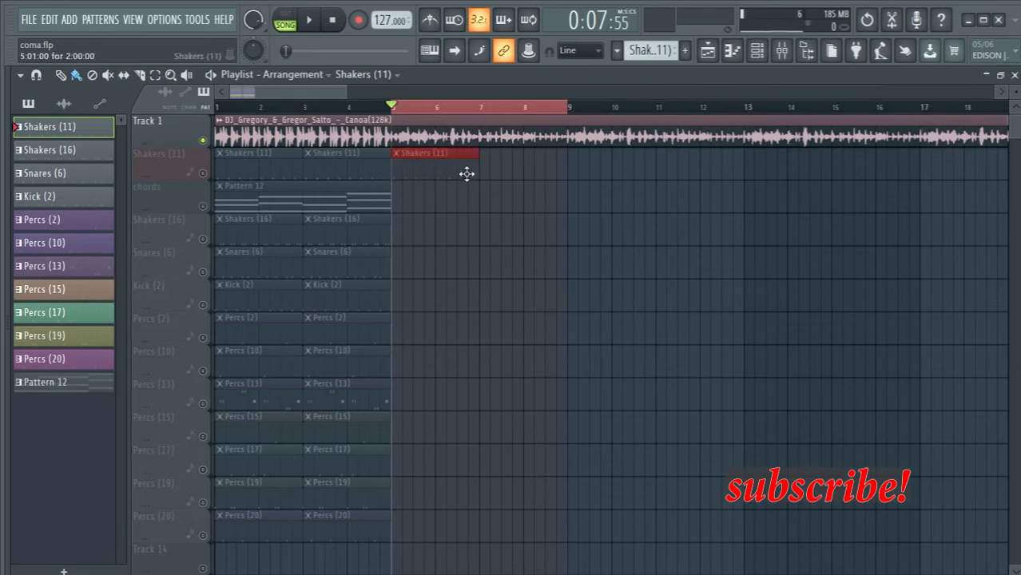
click(480, 170)
click(356, 233)
click(397, 238)
click(480, 242)
- Paint two Percs (2) clips and two Percs (10) clips on their own tracks across bars 5 to 8
click(362, 267)
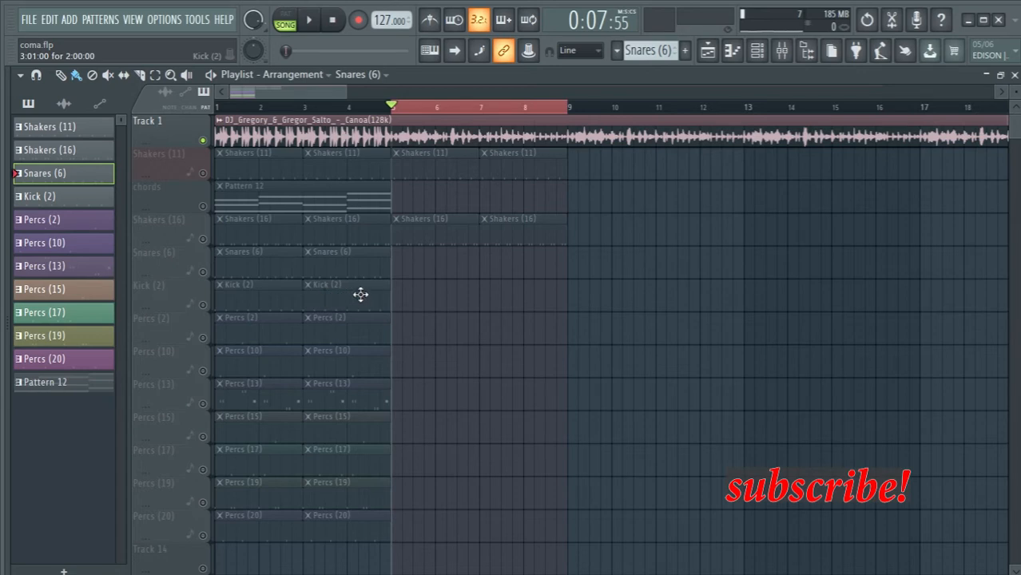
click(349, 334)
drag(401, 338, 512, 349)
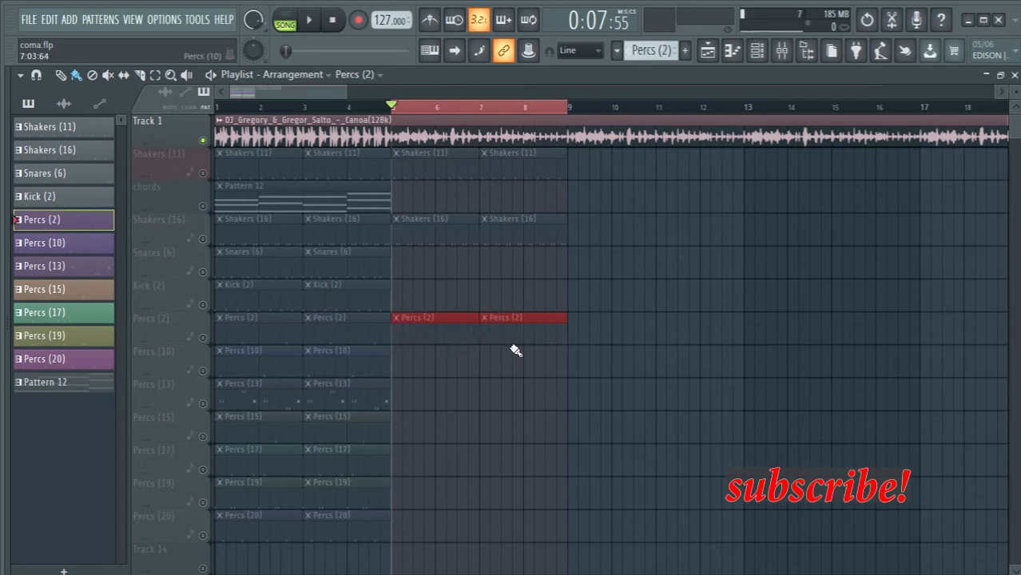
click(352, 367)
click(399, 378)
click(491, 369)
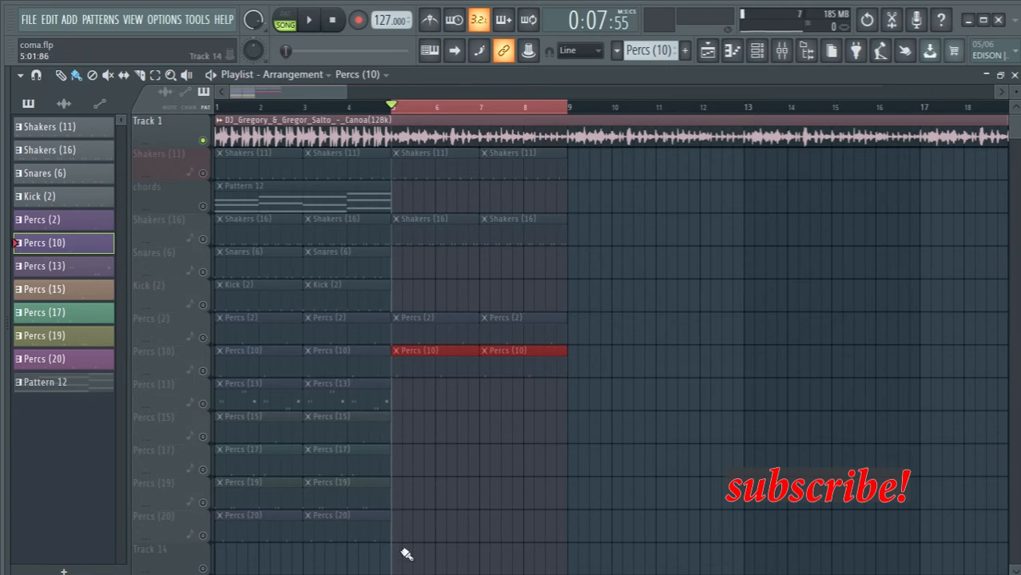
- Duplicate the Percs (13), (15), (17), (19) and (20) clips from the first four bars into bars 5 to 8
drag(408, 557, 419, 411)
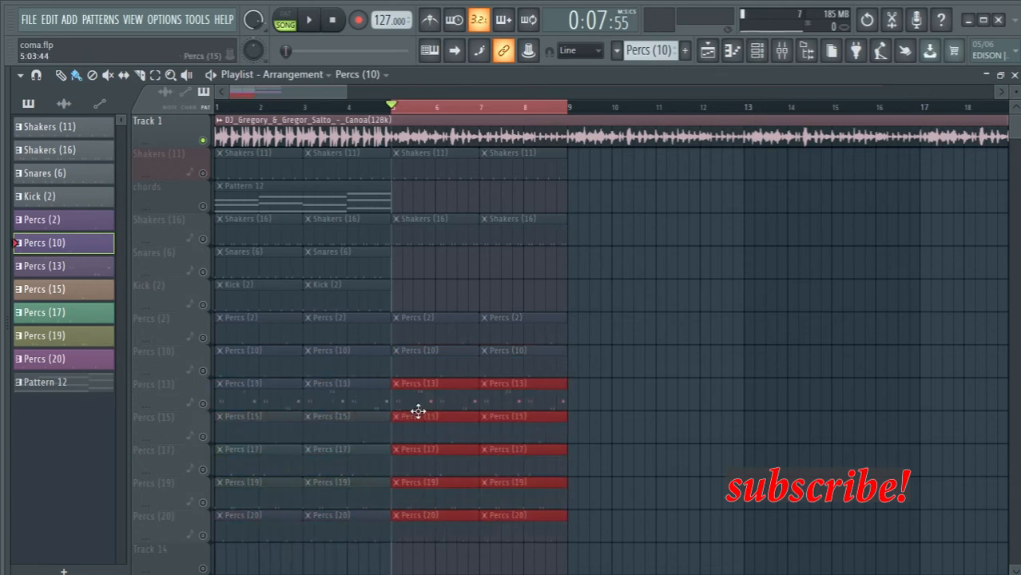
scroll(463, 414, down, 2)
scroll(463, 414, down, 1)
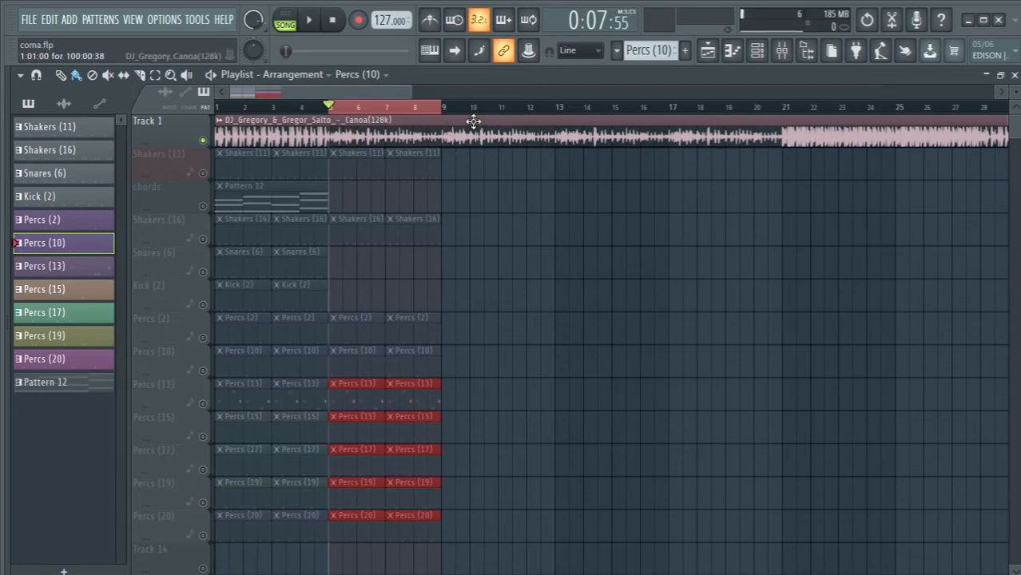
- Mark bars 9 to 12 on the timeline and listen to that section of the reference song
scroll(475, 165, up, 3)
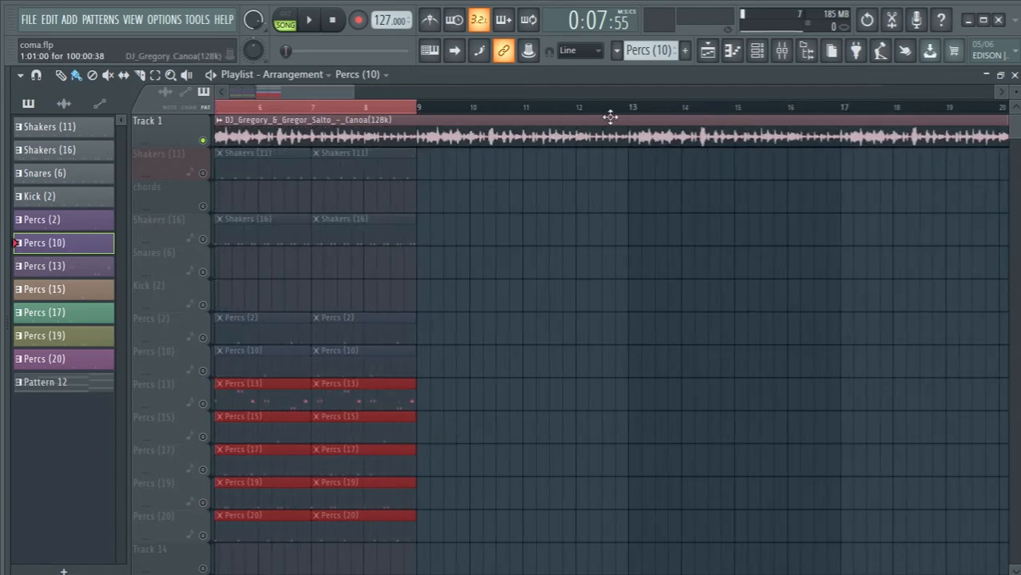
drag(420, 111, 620, 151)
key(space)
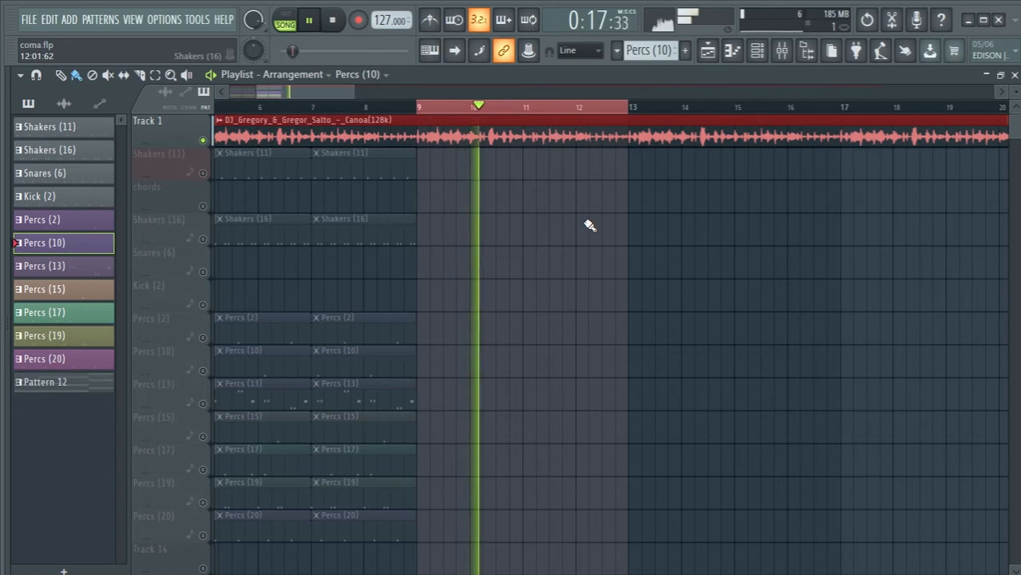
scroll(590, 227, down, 3)
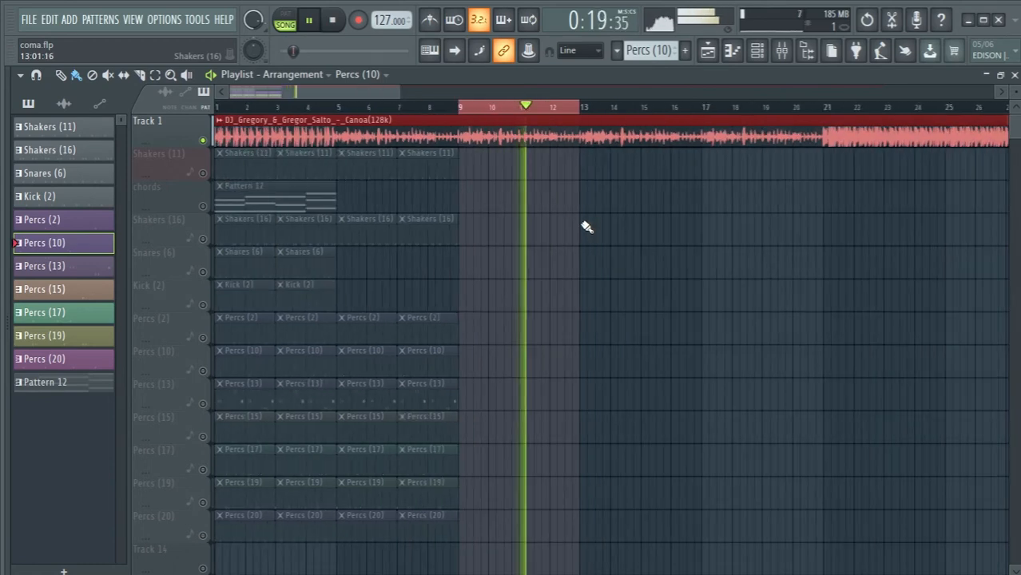
key(space)
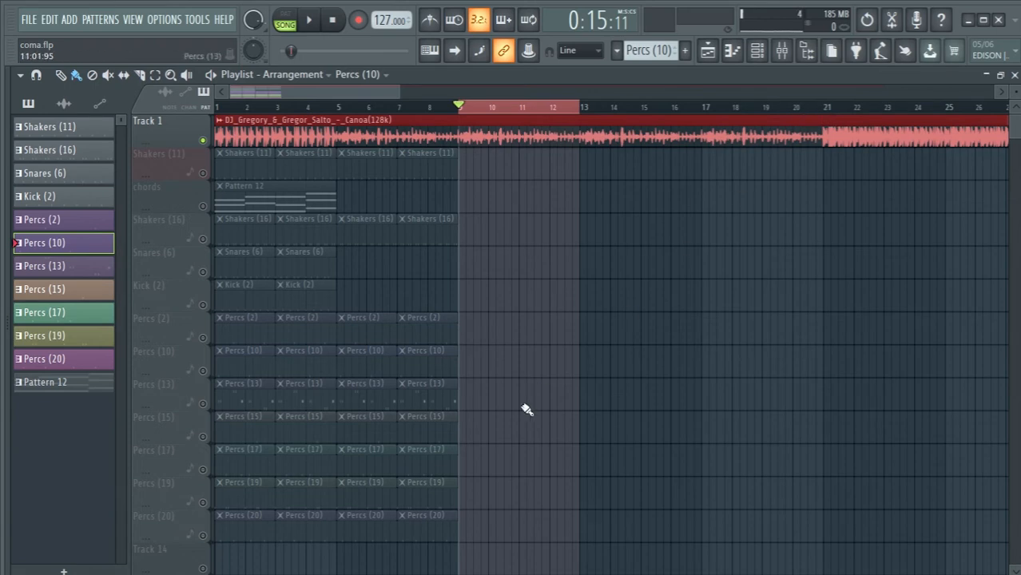
- Duplicate the shaker and percussion clips from bars 5 to 8 repeatedly to fill bars 9 to 20
scroll(504, 432, down, 2)
scroll(466, 479, up, 2)
mouse_move(452, 557)
mouse_down()
mouse_move(369, 183)
mouse_move(351, 158)
mouse_move(474, 177)
mouse_move(586, 168)
mouse_move(718, 177)
mouse_up()
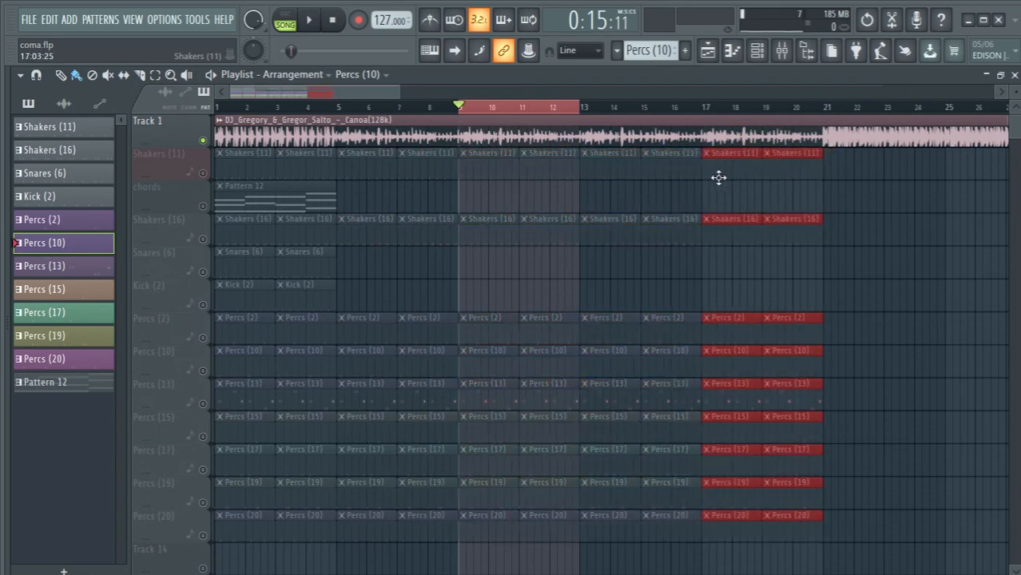
- Clear the timeline selection and listen to the reference song from bar 9 to the end of bar 20
scroll(686, 211, down, 2)
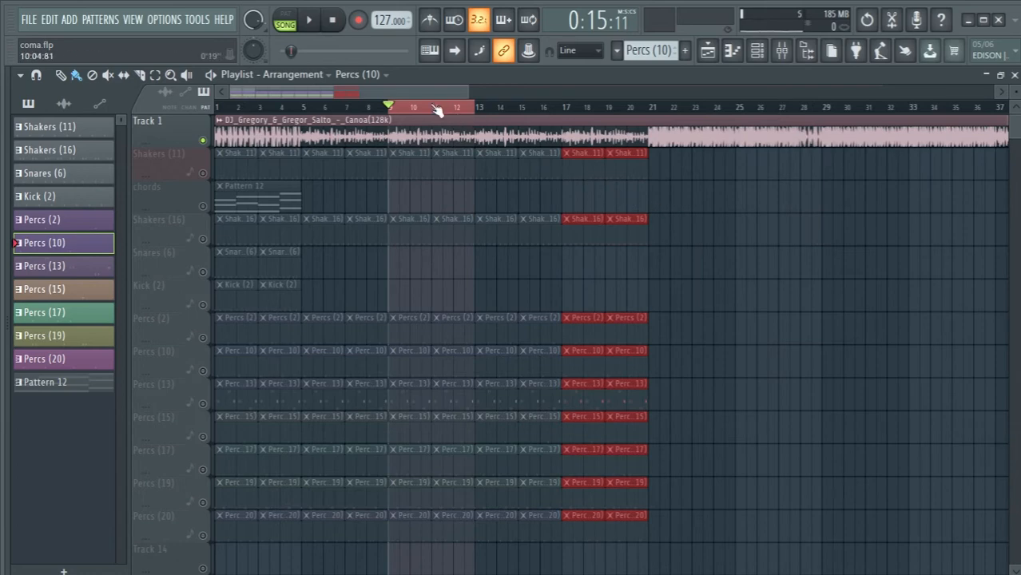
scroll(438, 110, down, 3)
scroll(386, 91, up, 4)
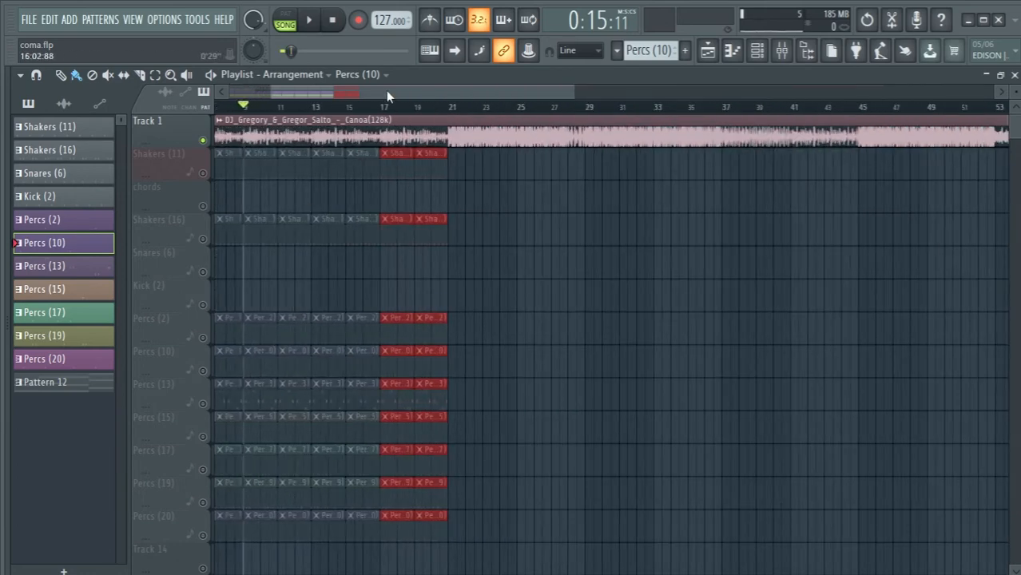
scroll(327, 153, up, 2)
key(space)
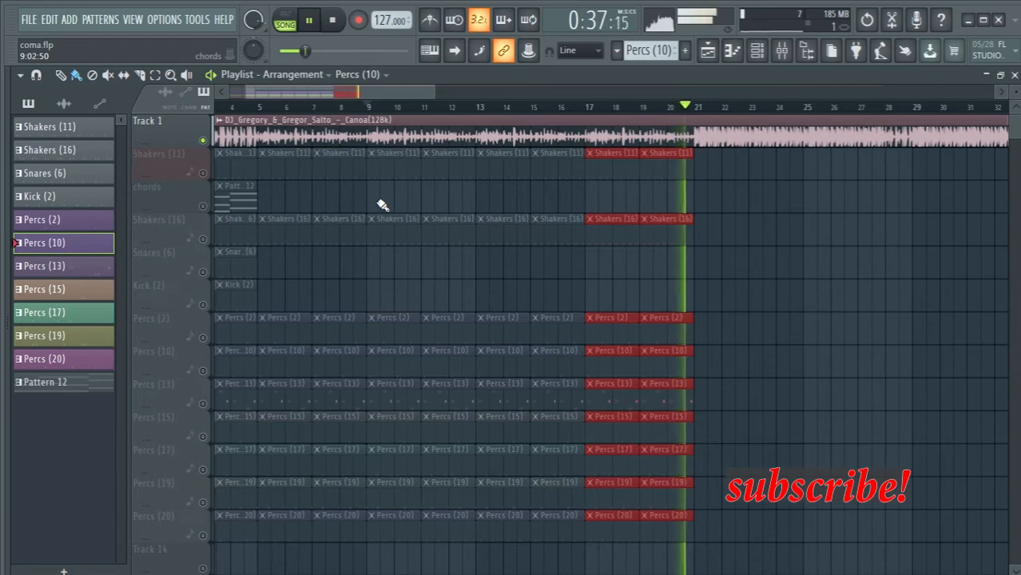
key(space)
- Place the playback position at bar 21, where the reference song's louder section begins
scroll(382, 206, down, 5)
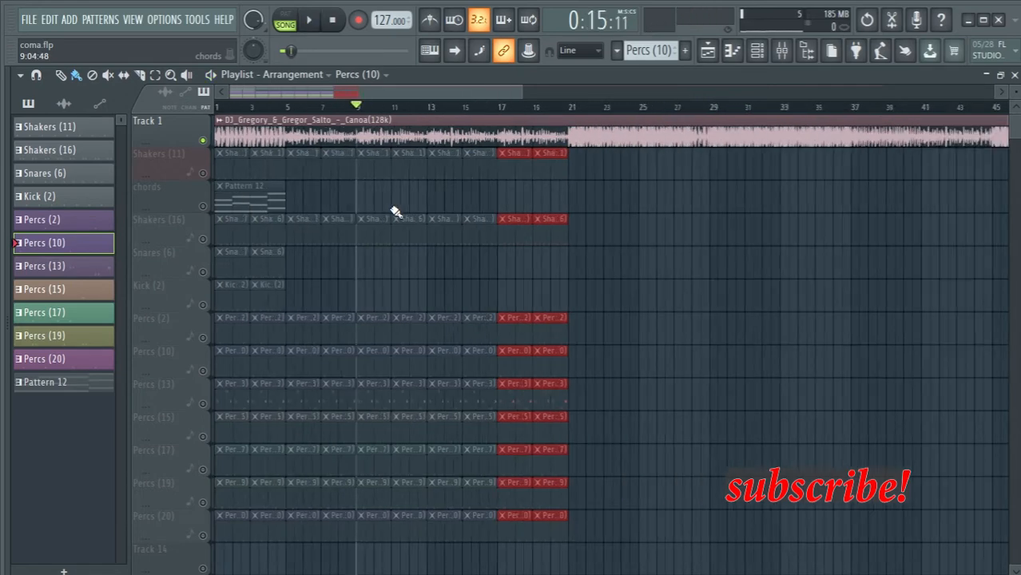
scroll(417, 214, down, 3)
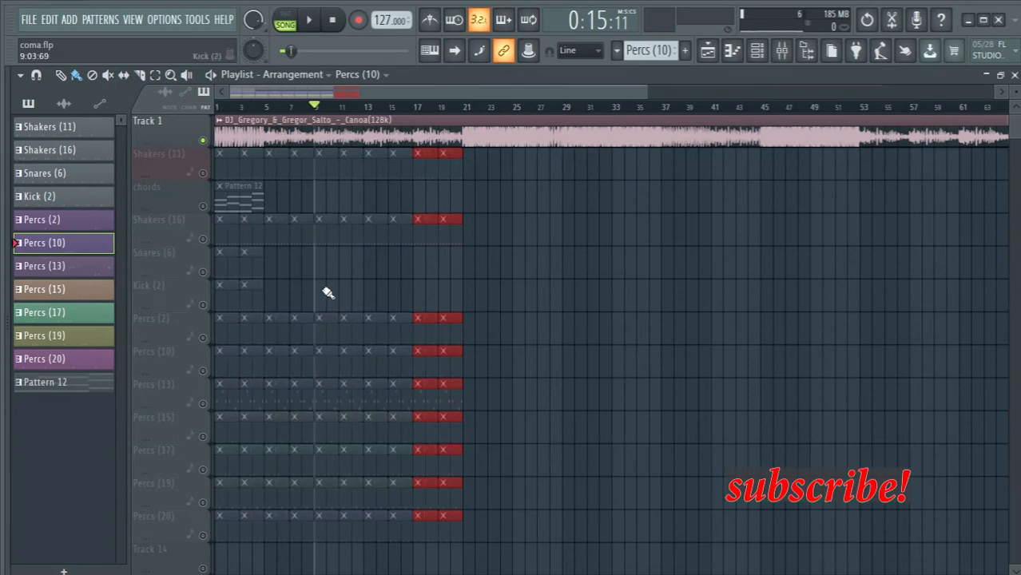
click(464, 112)
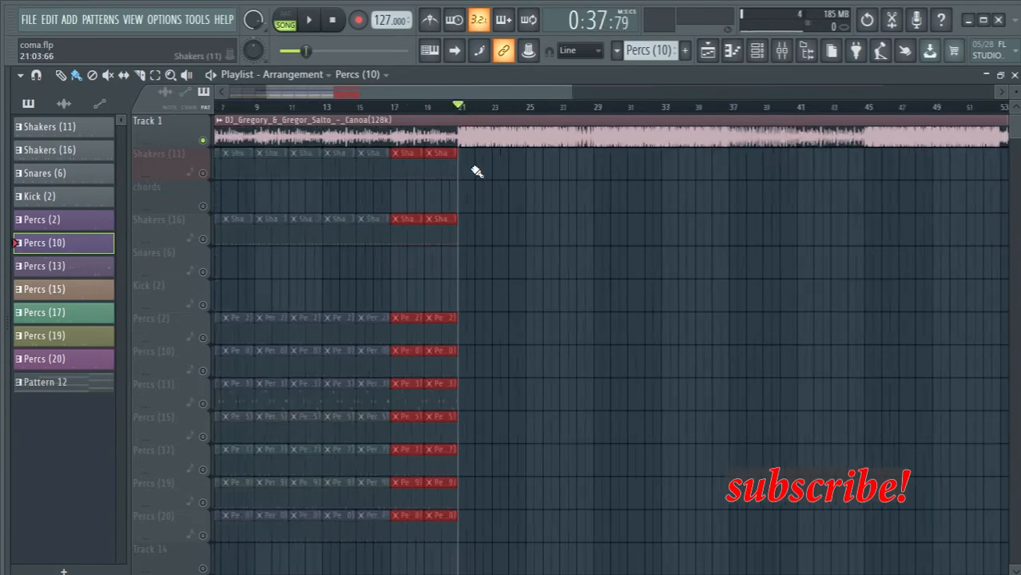
scroll(476, 171, up, 8)
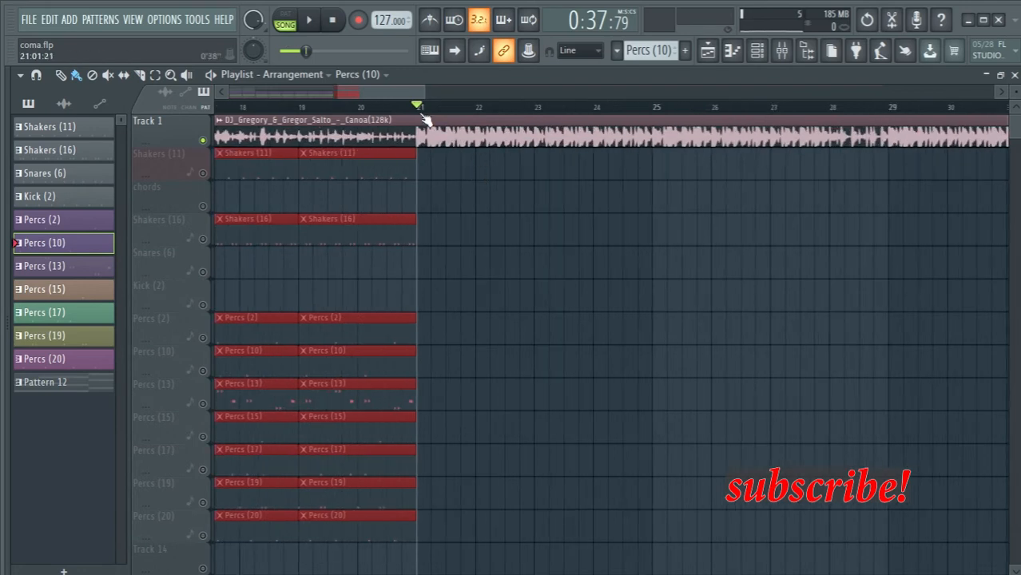
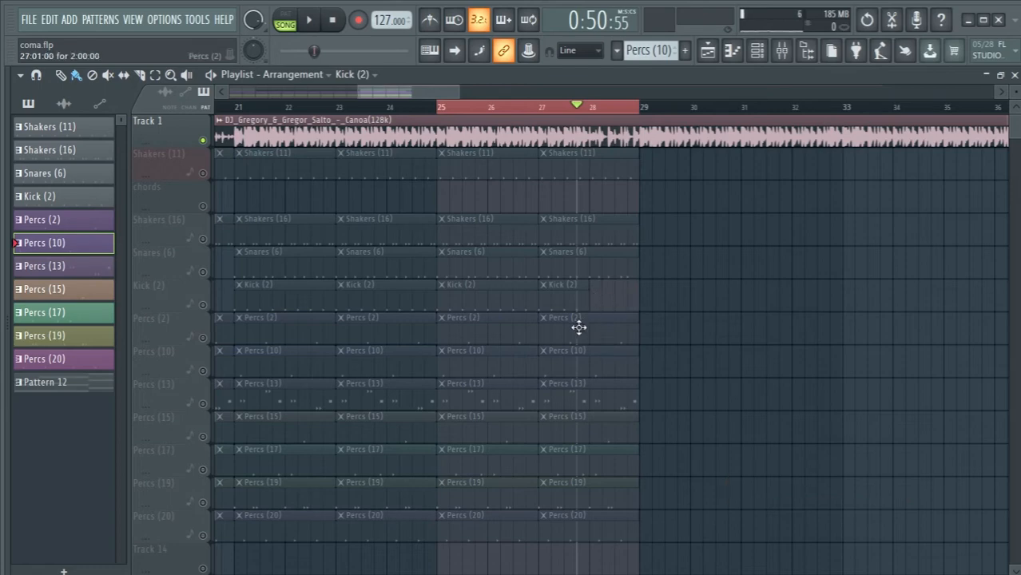
- Mark bars 29 to 32 on the timeline and listen to that section of the reference song
scroll(663, 271, down, 3)
drag(651, 109, 723, 160)
scroll(709, 180, up, 4)
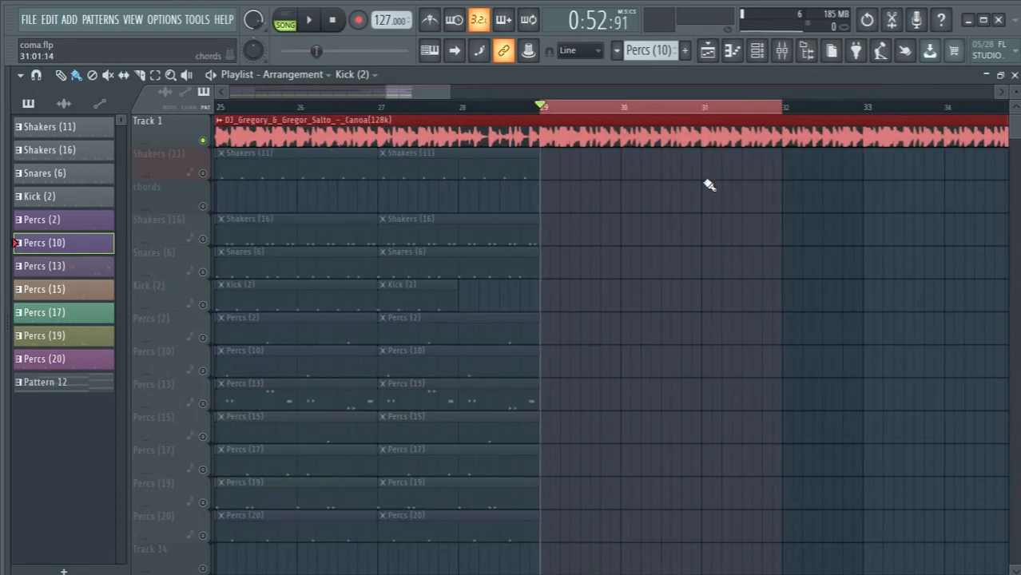
drag(543, 114, 867, 162)
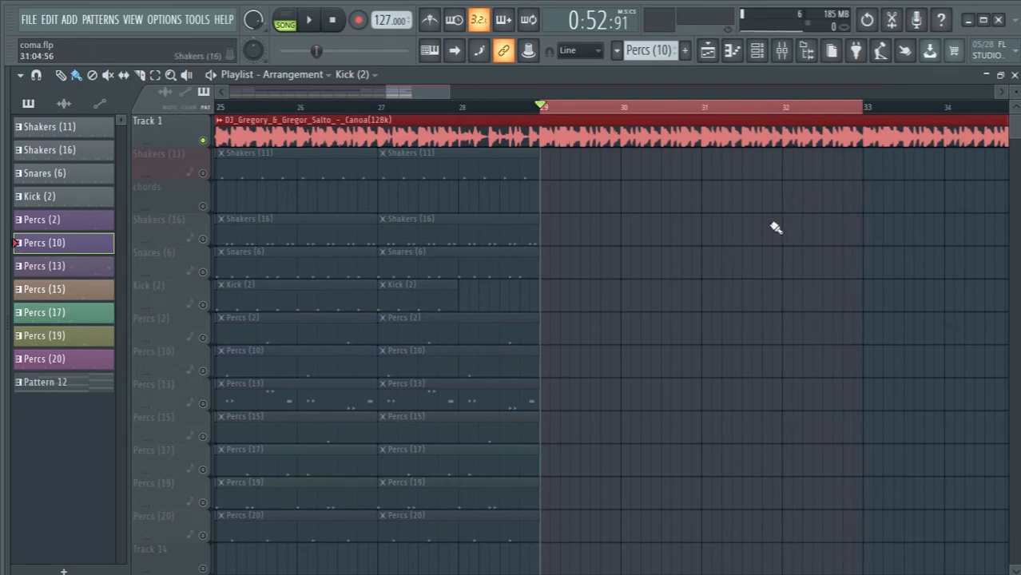
key(space)
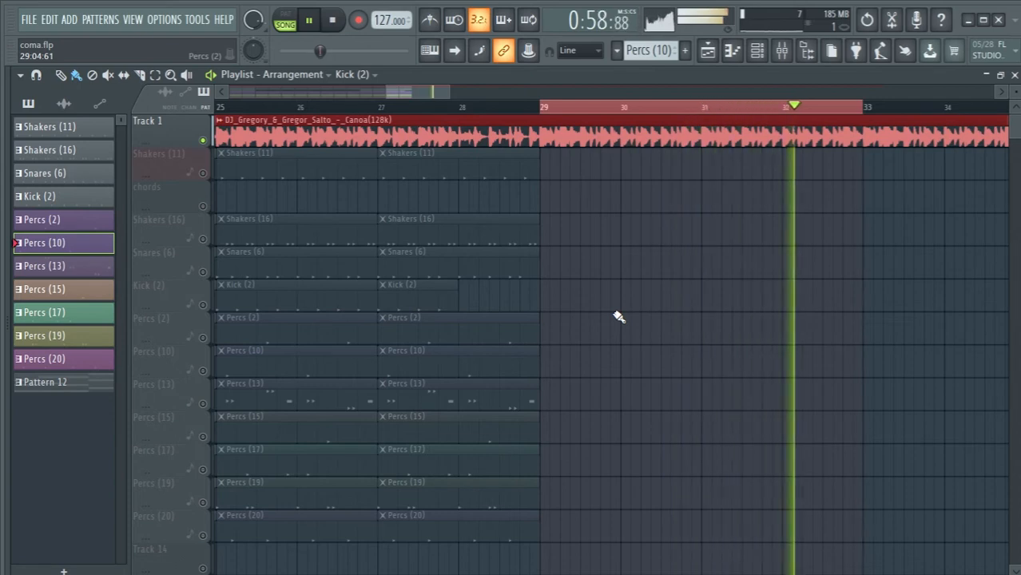
key(space)
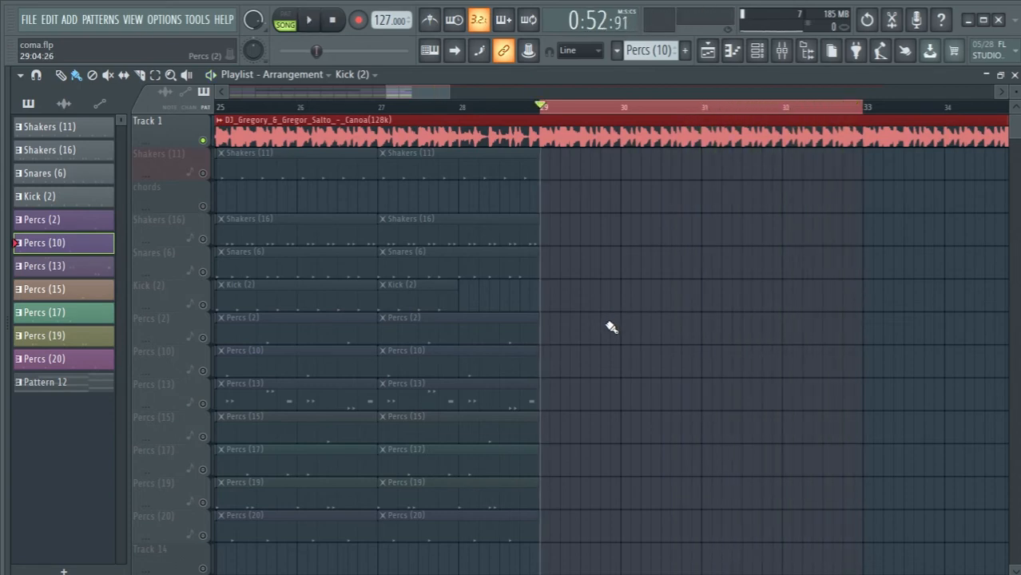
- Duplicate the shaker, snare, full-length kick and percussion clips into bars 29 to 32
scroll(611, 328, down, 3)
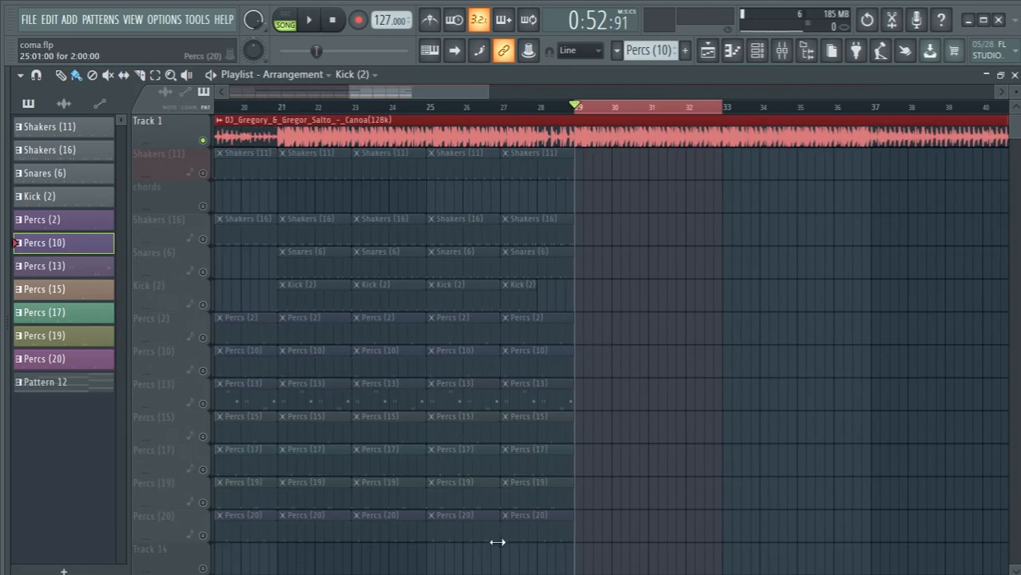
drag(427, 571, 600, 198)
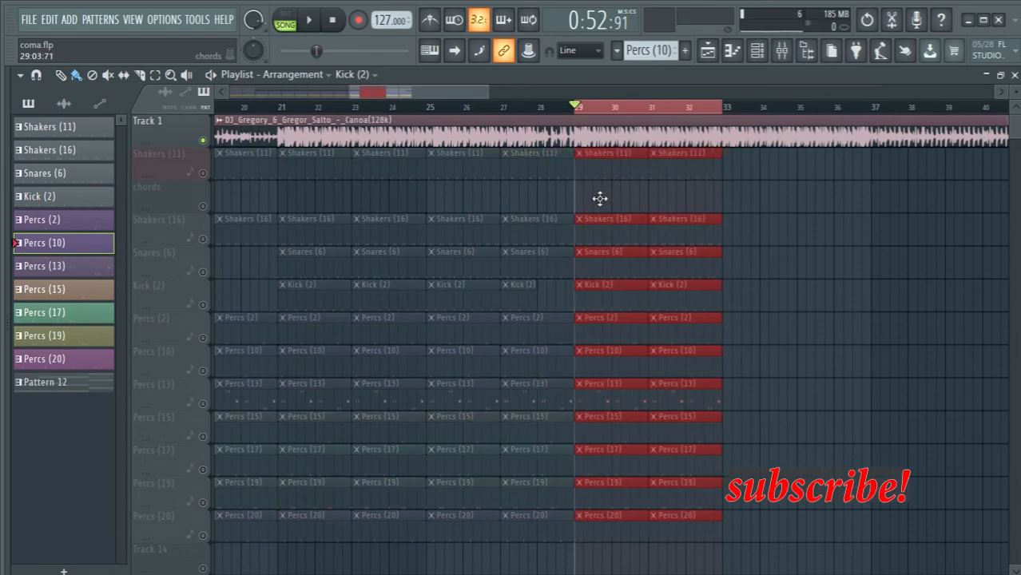
scroll(736, 240, down, 1)
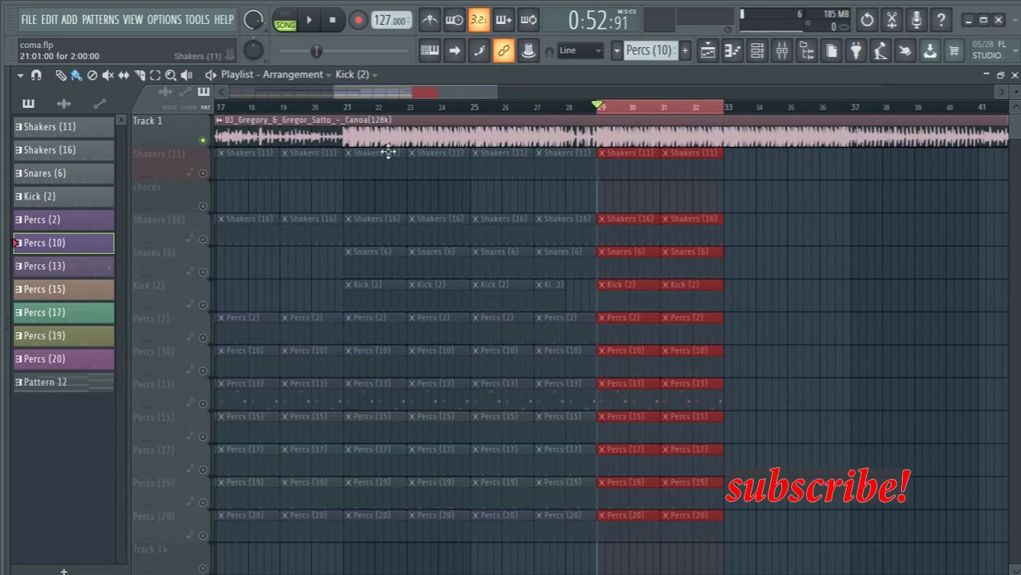
- Mark bars 33 to 36 on the timeline and listen to that section of the reference song
scroll(685, 286, down, 1)
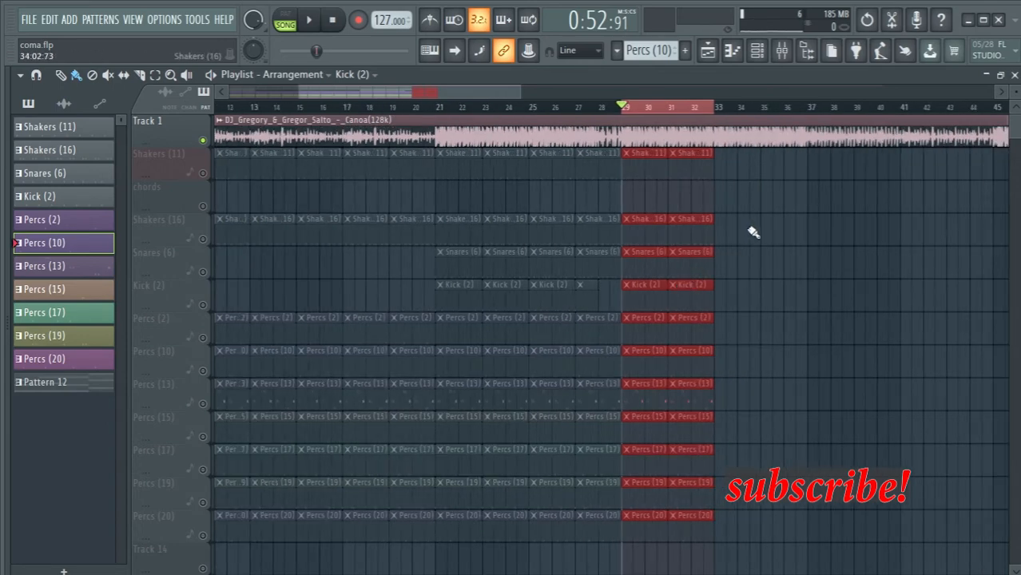
drag(718, 112, 812, 142)
key(space)
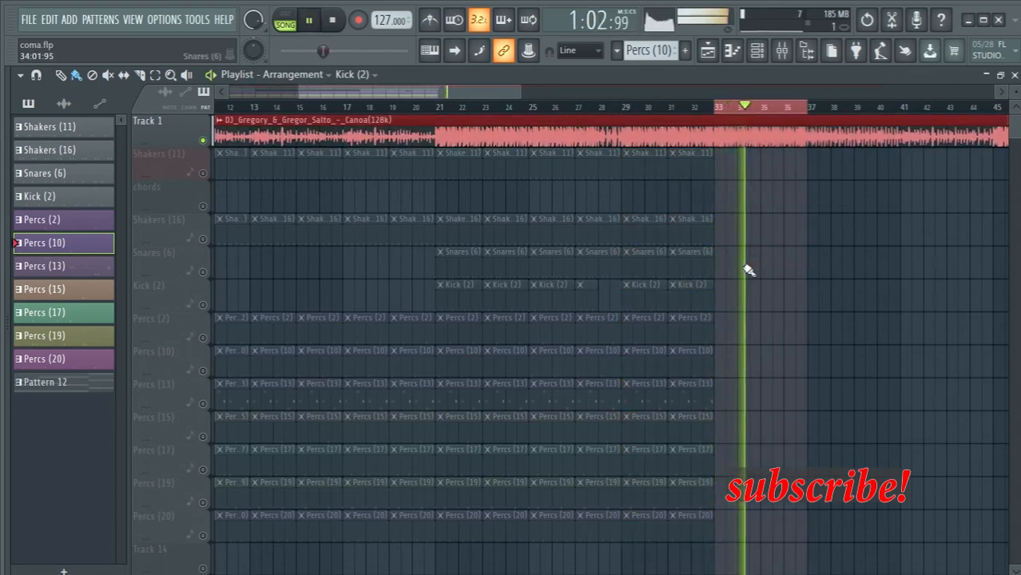
key(space)
- Duplicate the shaker, snare, kick and percussion clips from bars 29 to 32 into bars 33 to 36
scroll(838, 286, up, 3)
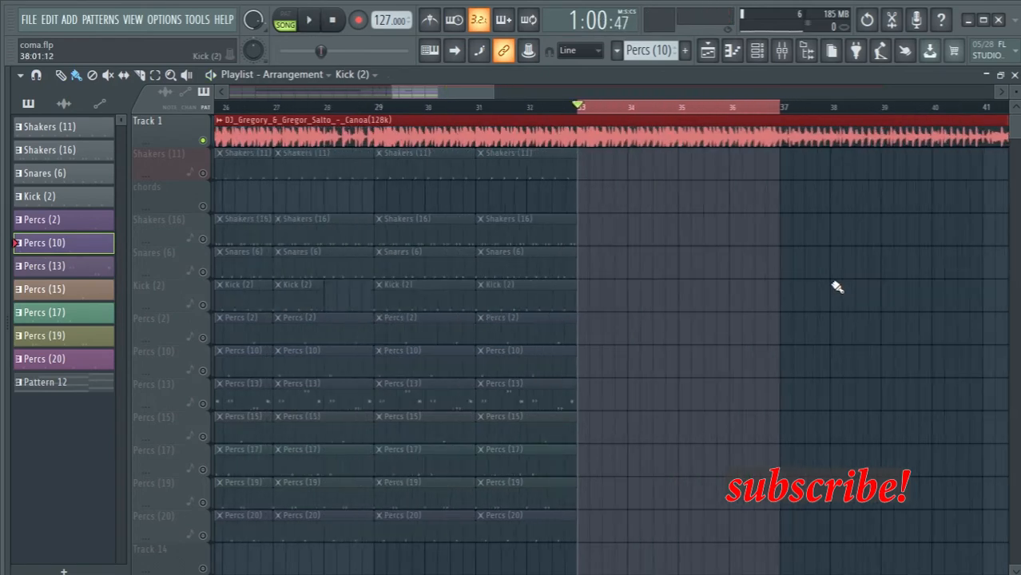
scroll(589, 229, down, 1)
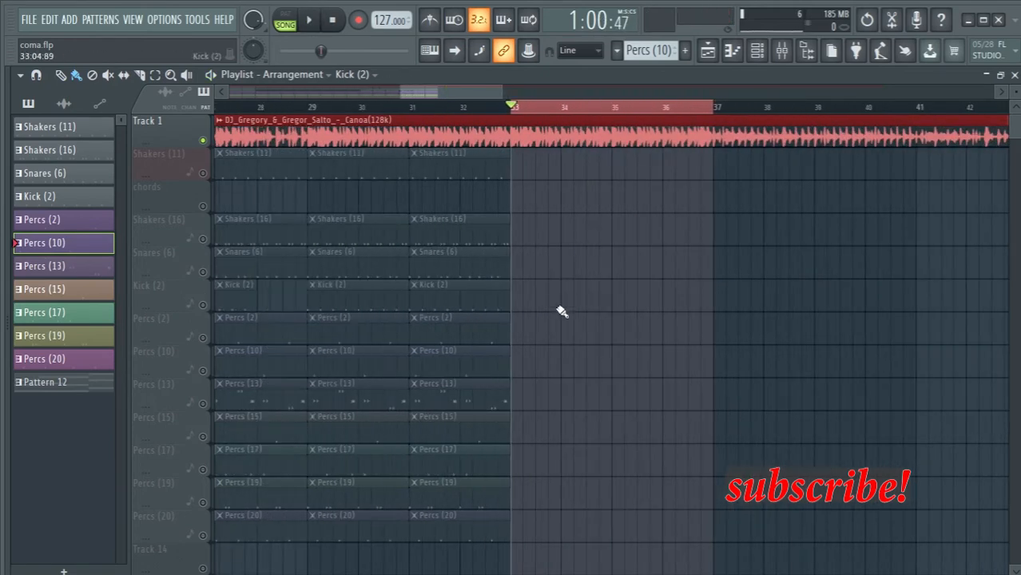
drag(484, 569, 530, 170)
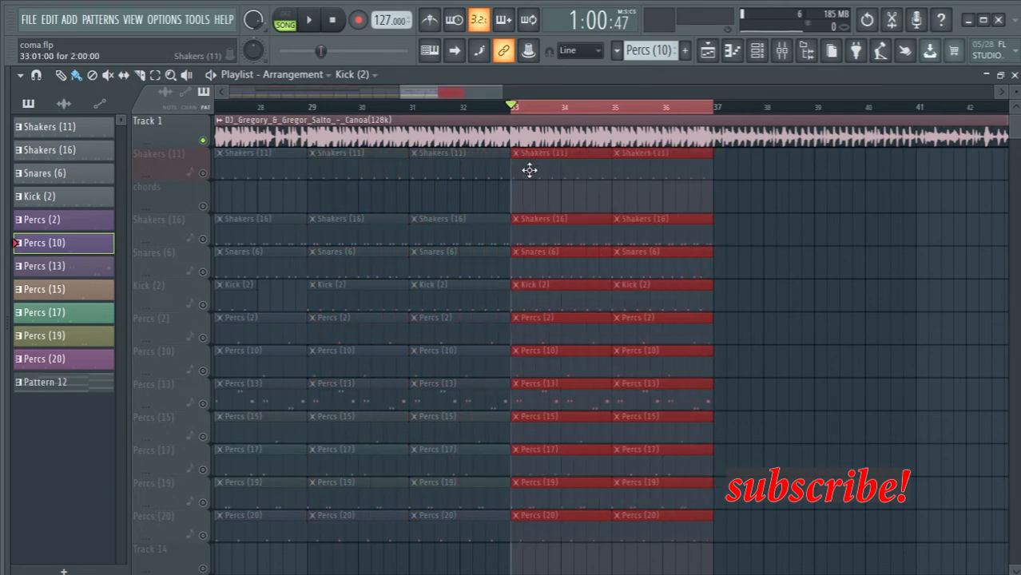
- Mark bars 37 to 40 on the timeline and listen to that section of the reference song
scroll(544, 335, down, 1)
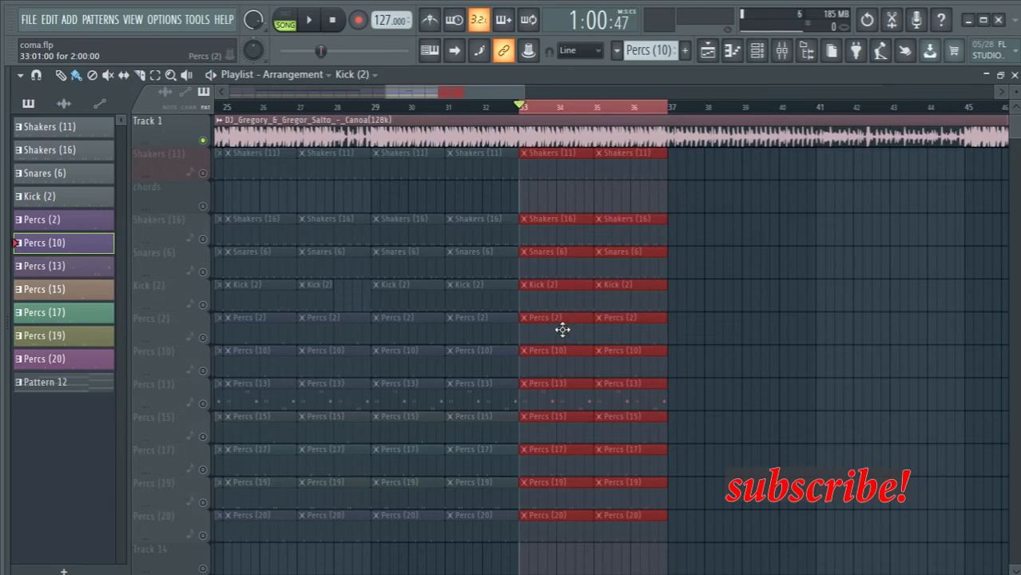
scroll(563, 330, down, 3)
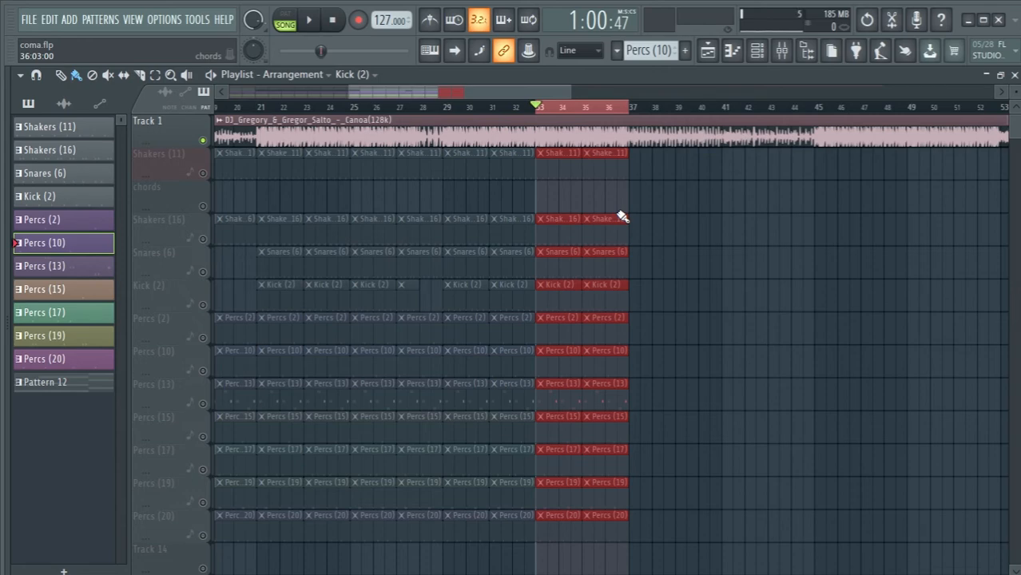
scroll(622, 217, down, 2)
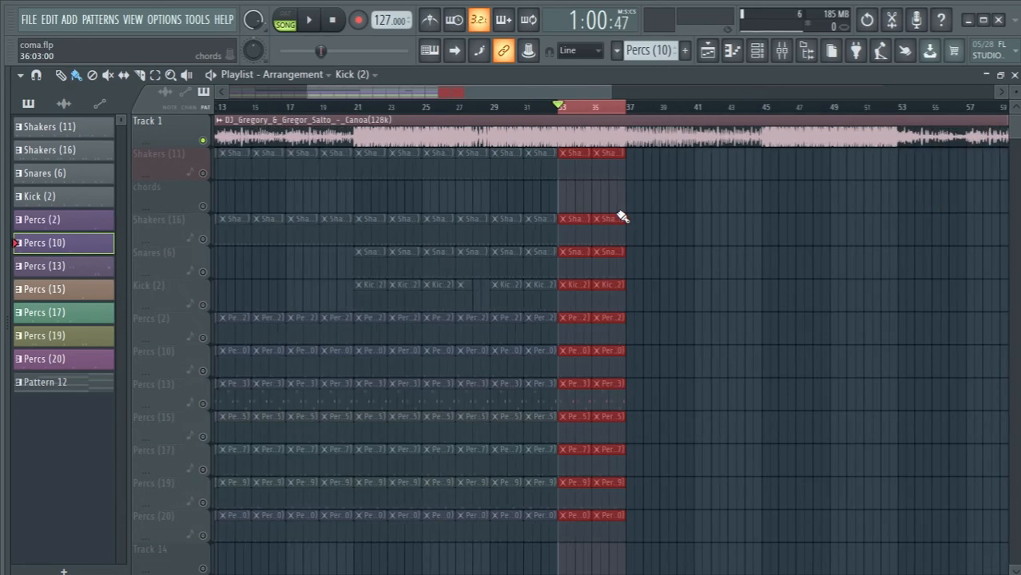
scroll(619, 216, down, 3)
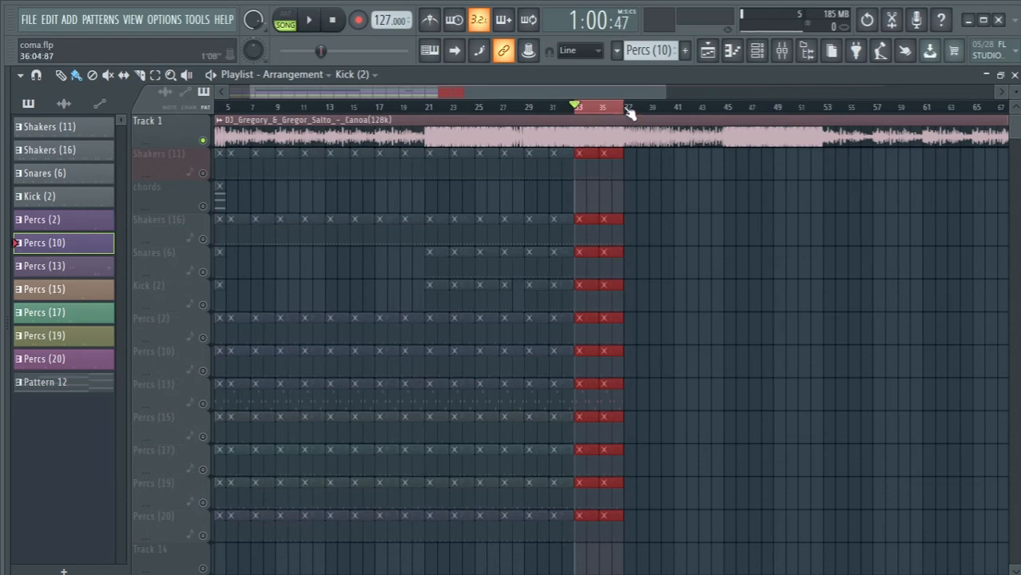
scroll(631, 120, up, 10)
drag(565, 113, 802, 160)
key(space)
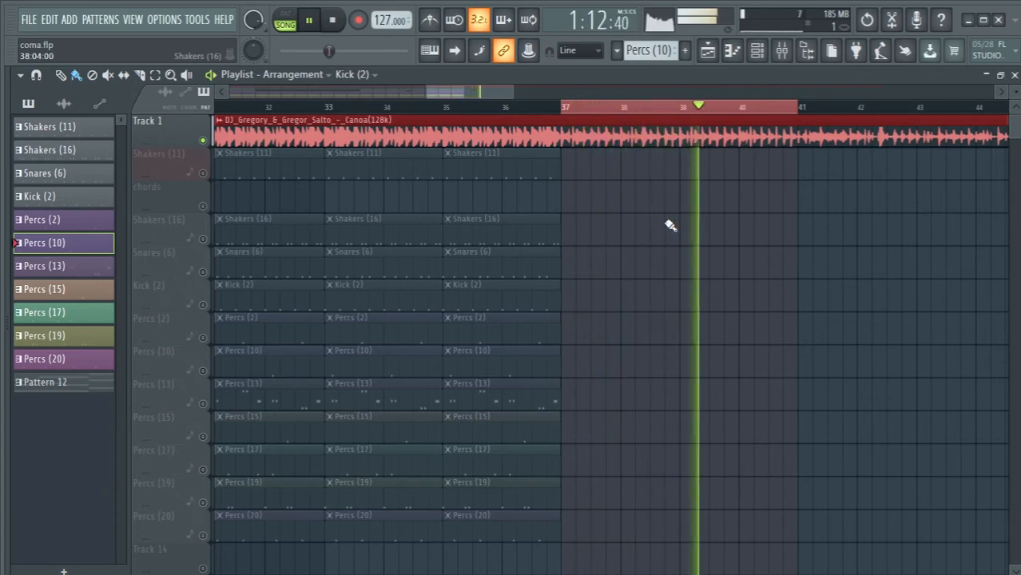
key(space)
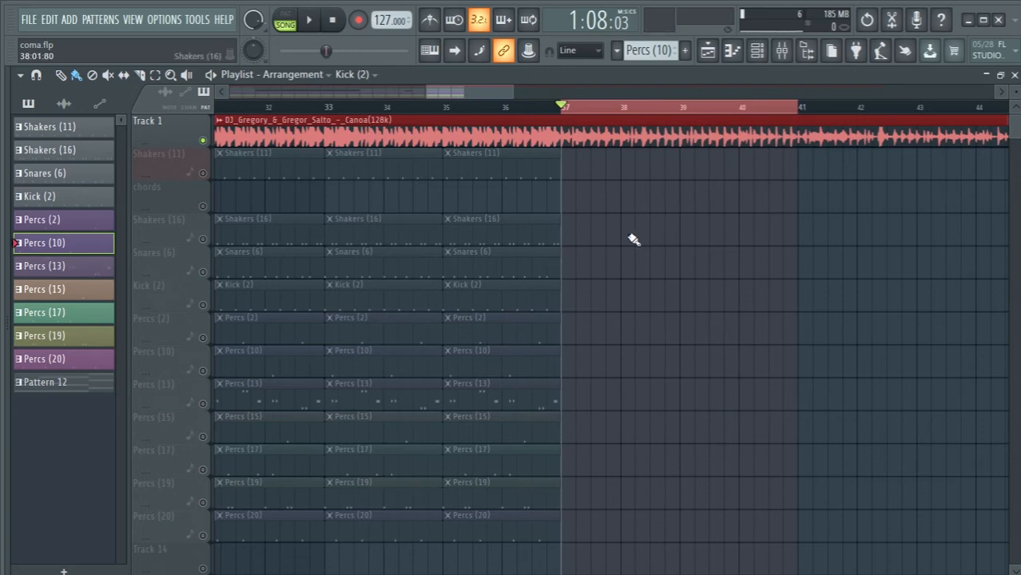
- Duplicate the shaker, snare, kick and percussion clips from bars 33 to 36 into bars 37 to 40, and deselect the copies
scroll(525, 553, down, 1)
scroll(525, 553, up, 1)
drag(529, 567, 591, 183)
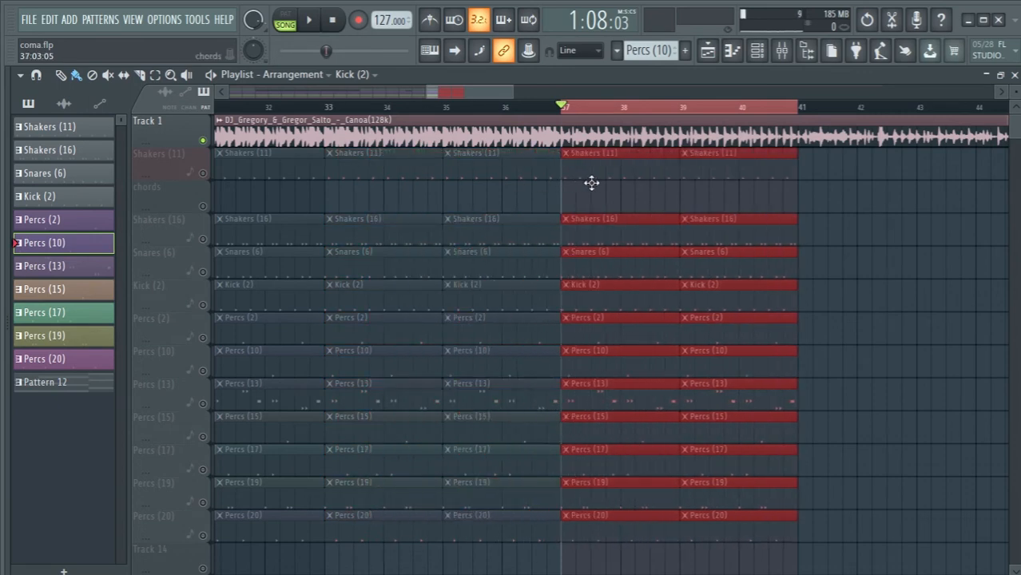
click(604, 187)
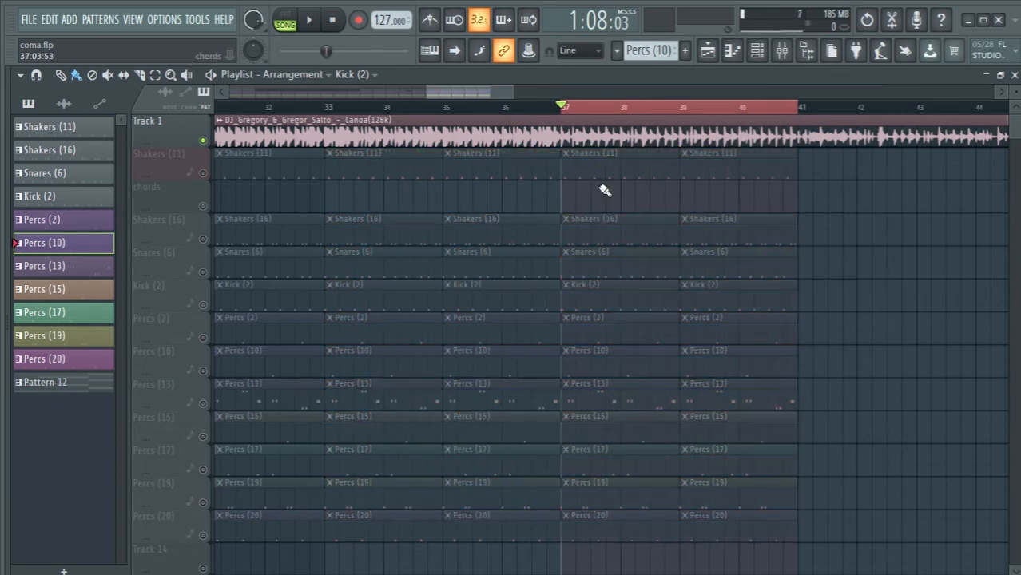
- Delete the two Shakers (11) clips and the two Shakers (16) clips from bars 37 to 40
right_click(597, 167)
right_click(746, 176)
right_click(608, 240)
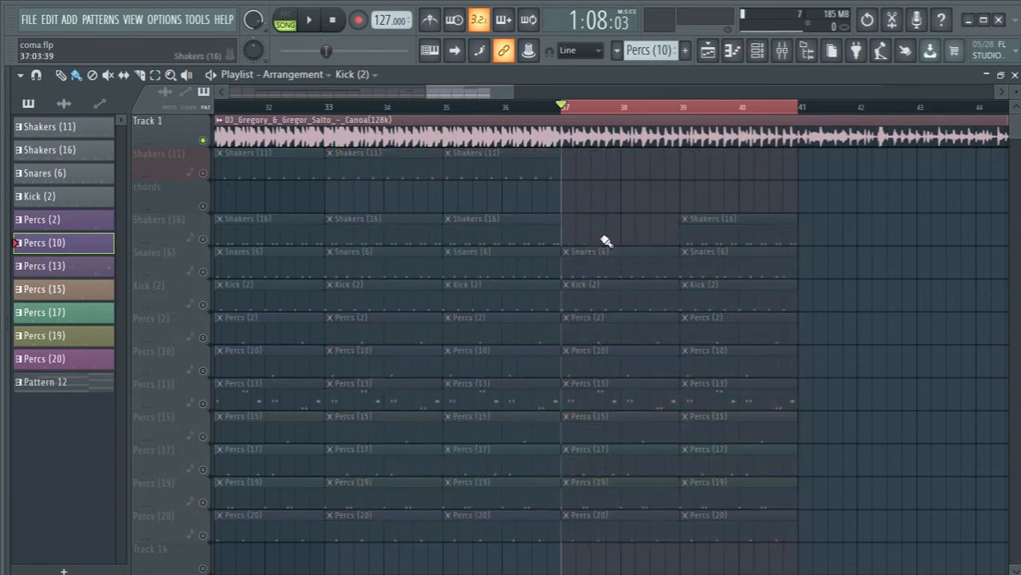
right_click(749, 227)
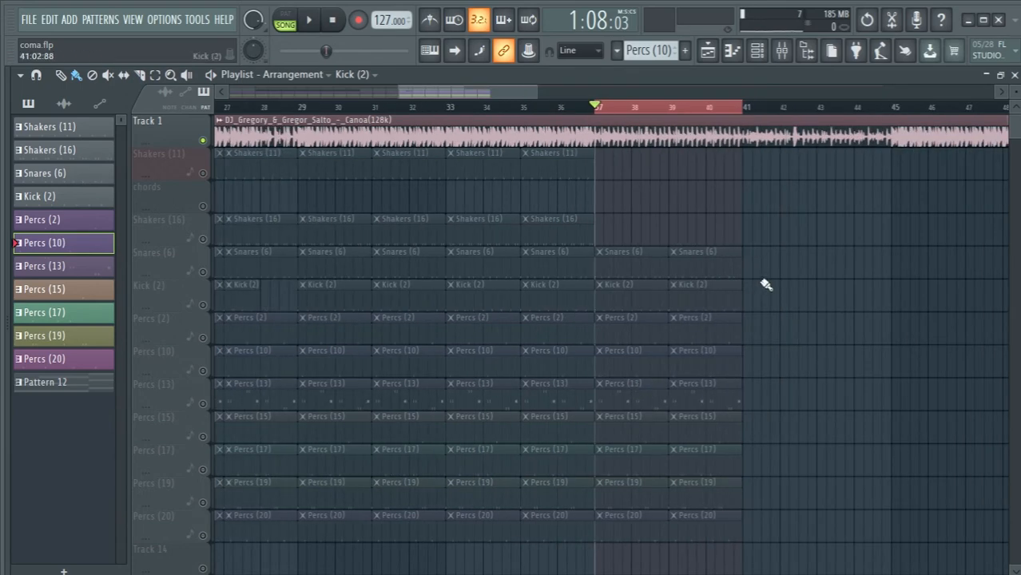
- Mark bars 41 to 44 on the timeline and listen to that section of the reference song
scroll(757, 114, down, 3)
drag(758, 115, 843, 125)
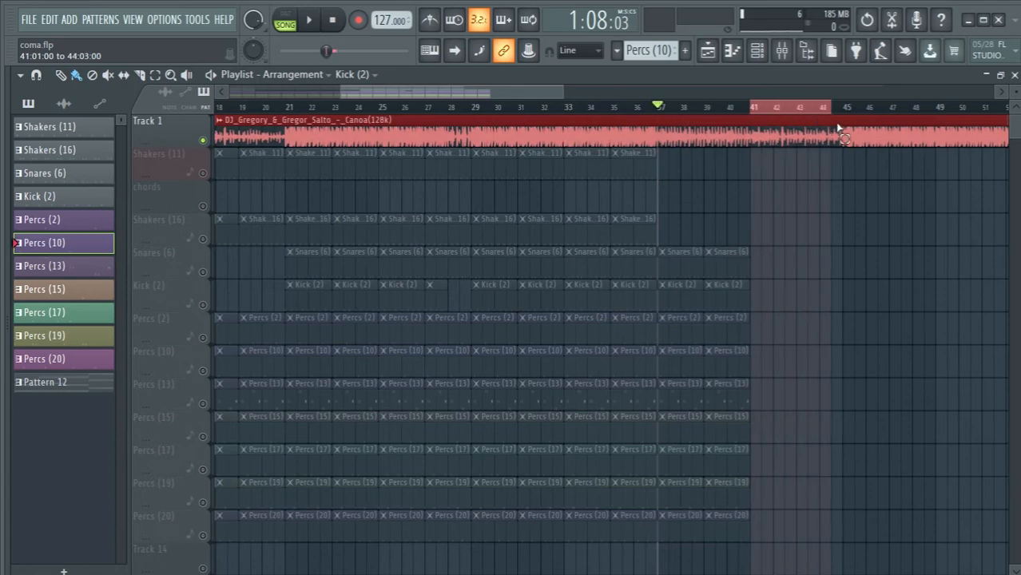
key(space)
scroll(910, 343, up, 2)
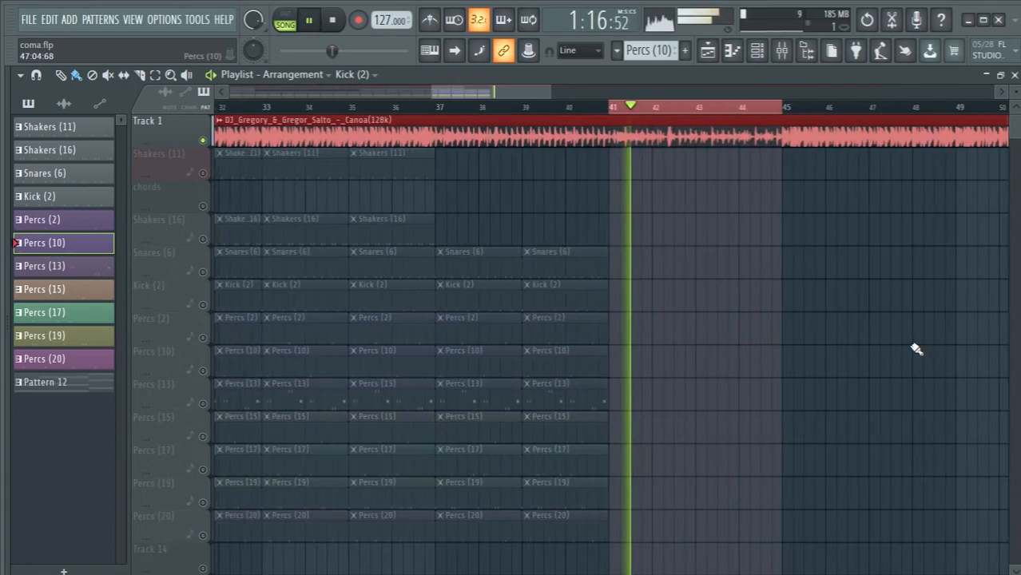
scroll(751, 353, up, 2)
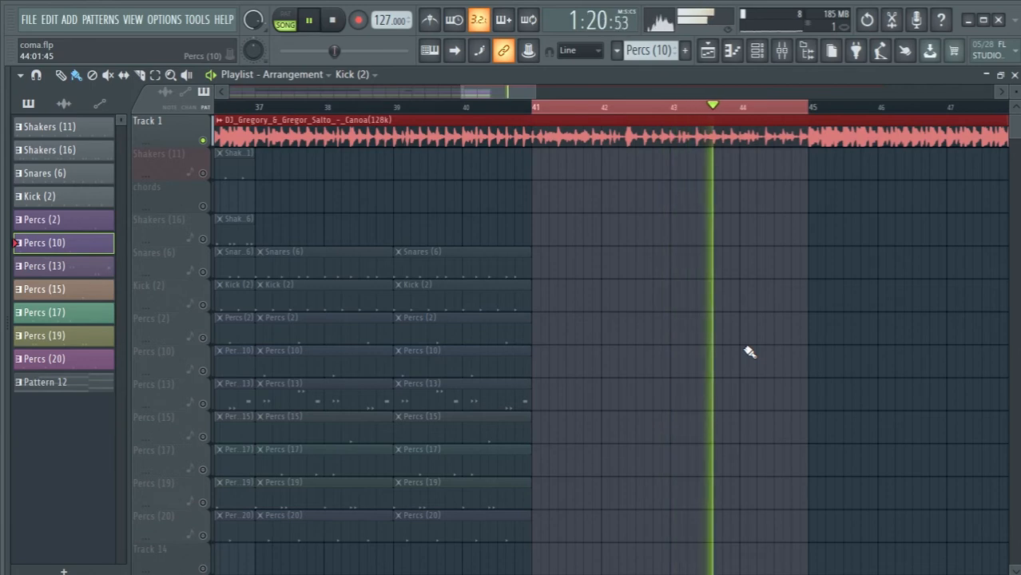
scroll(749, 352, down, 2)
key(space)
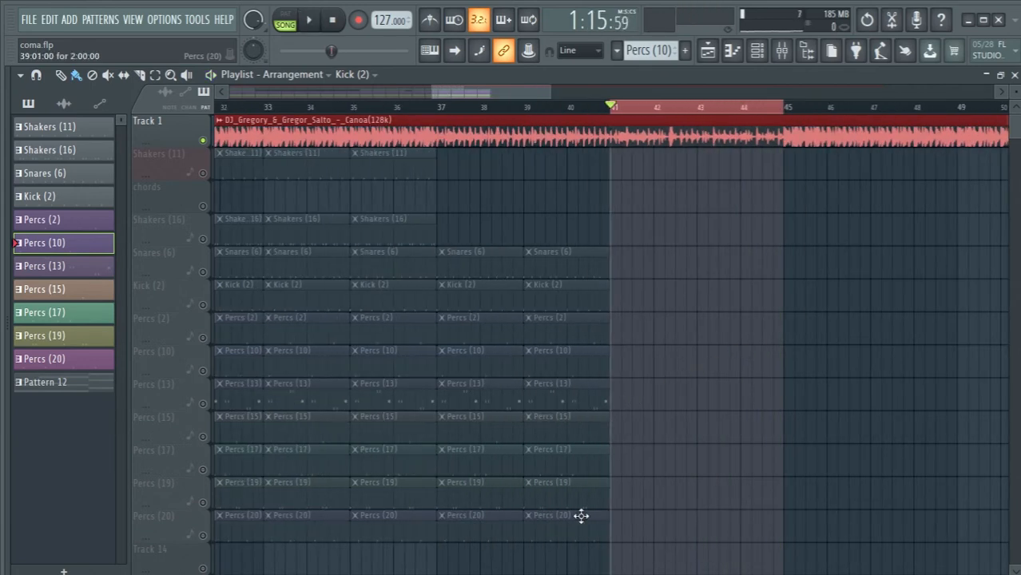
- Duplicate the snare, kick and percussion clips from bars 37 to 40 into bars 41 to 44, and delete the two Kick (2) copies
drag(586, 551, 628, 279)
click(946, 301)
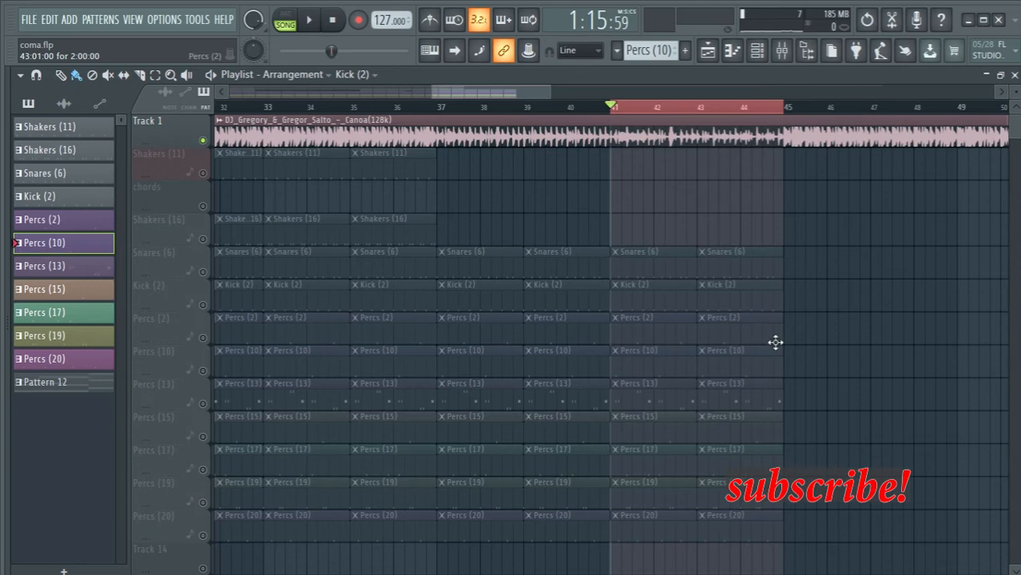
key(space)
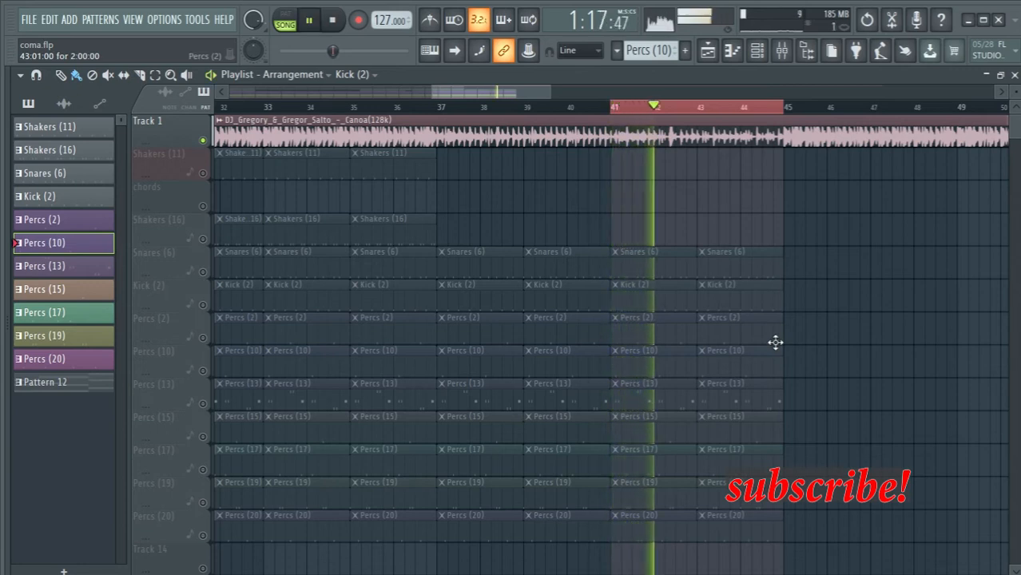
key(space)
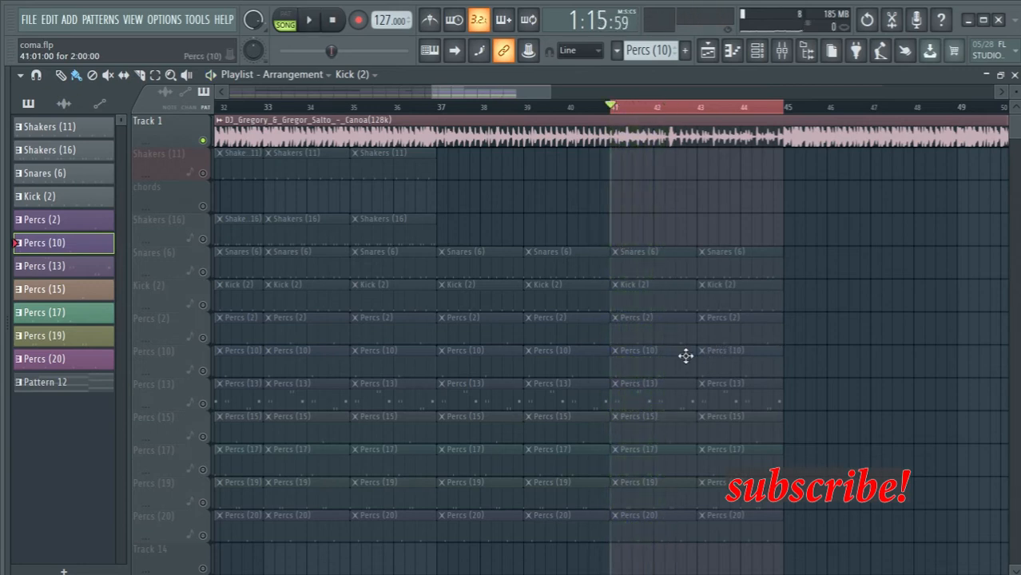
right_click(658, 296)
right_click(714, 292)
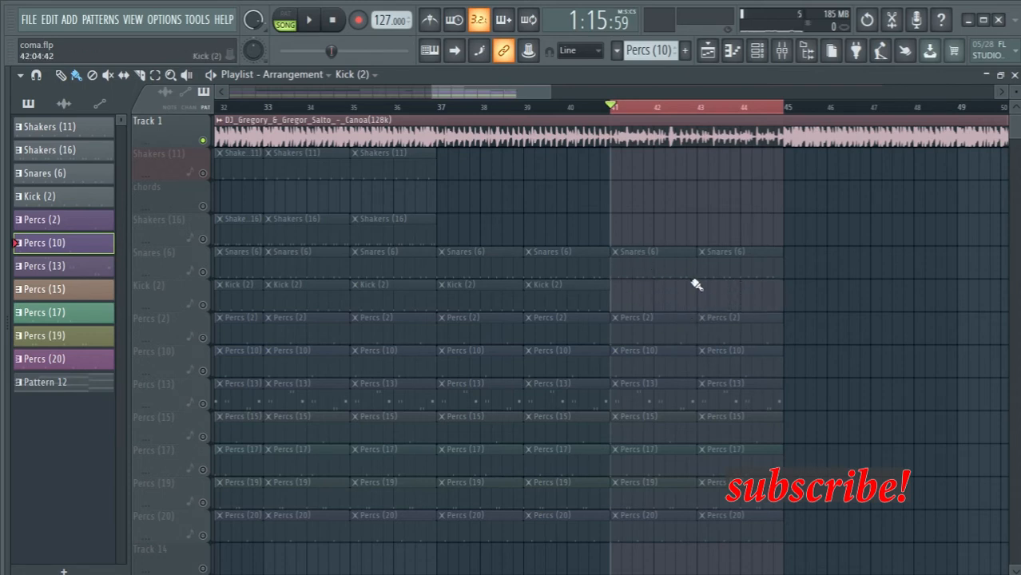
- Mark bars 45 to 48 on the timeline and listen to that section of the reference song
scroll(696, 285, down, 2)
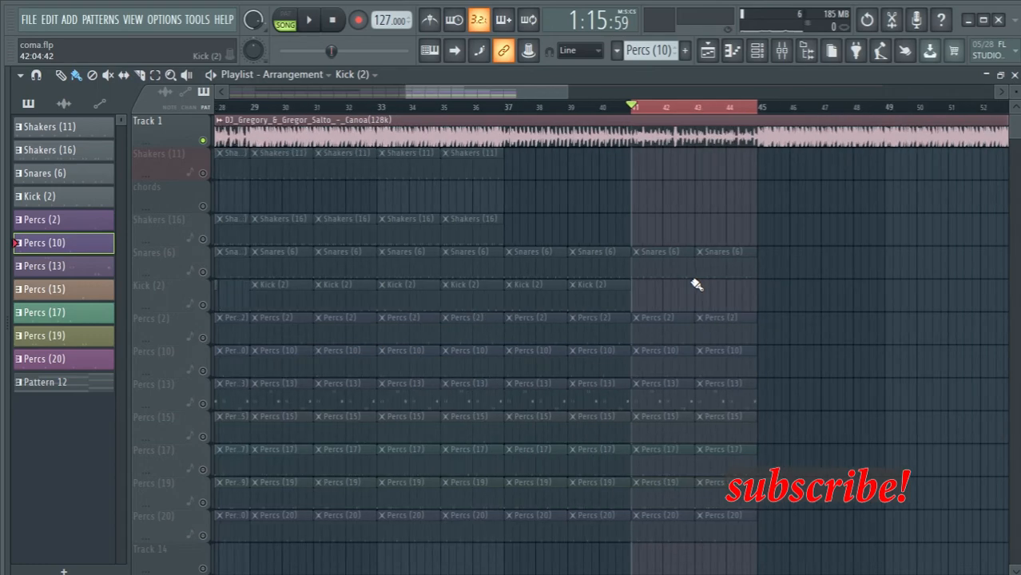
scroll(696, 285, down, 2)
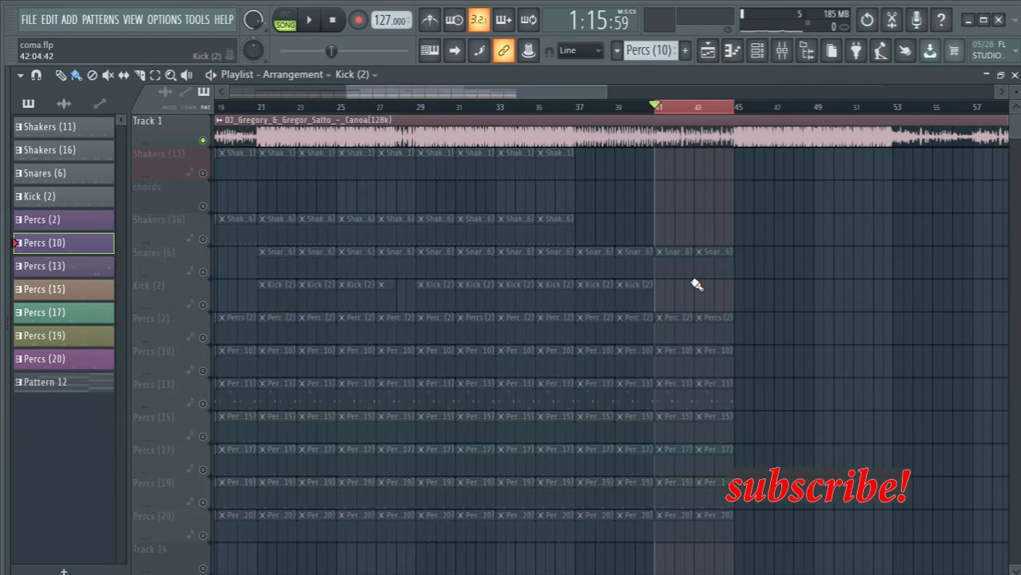
scroll(696, 285, down, 2)
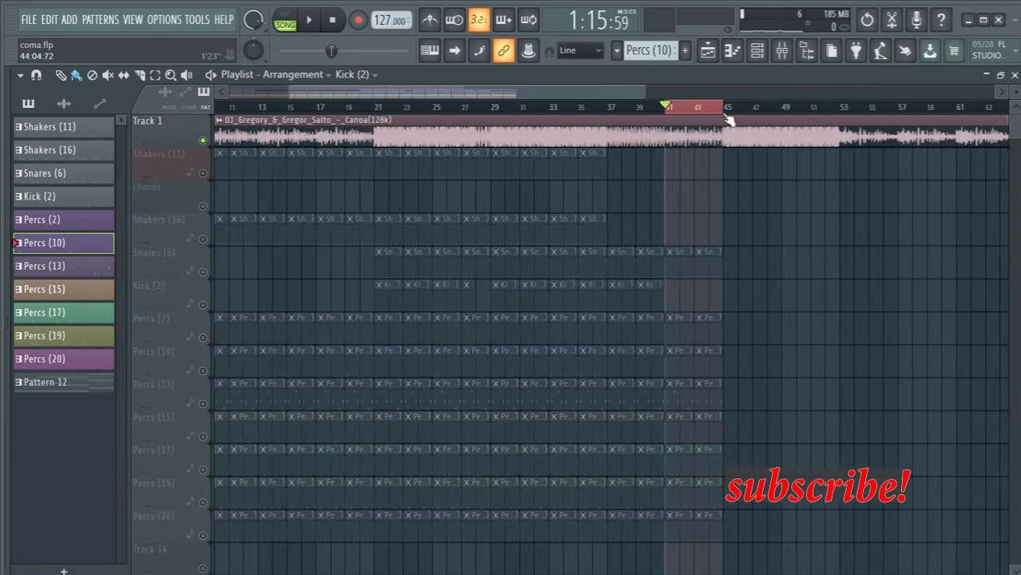
scroll(784, 222, up, 4)
drag(638, 113, 785, 155)
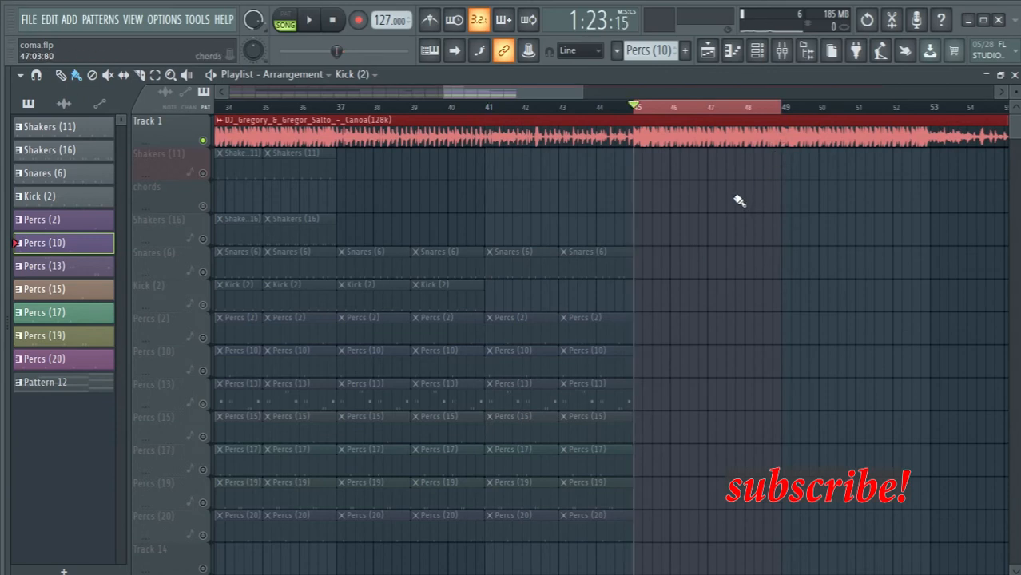
key(space)
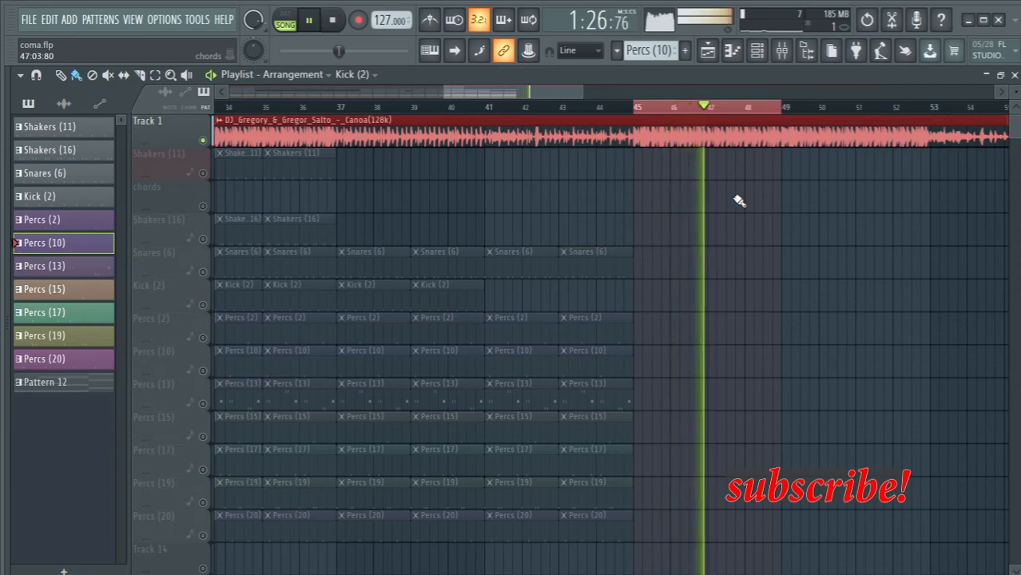
key(space)
- Copy the full set of shaker, snare, kick and percussion clips from the section ending at bar 36 into bars 45 to 52
scroll(739, 229, down, 3)
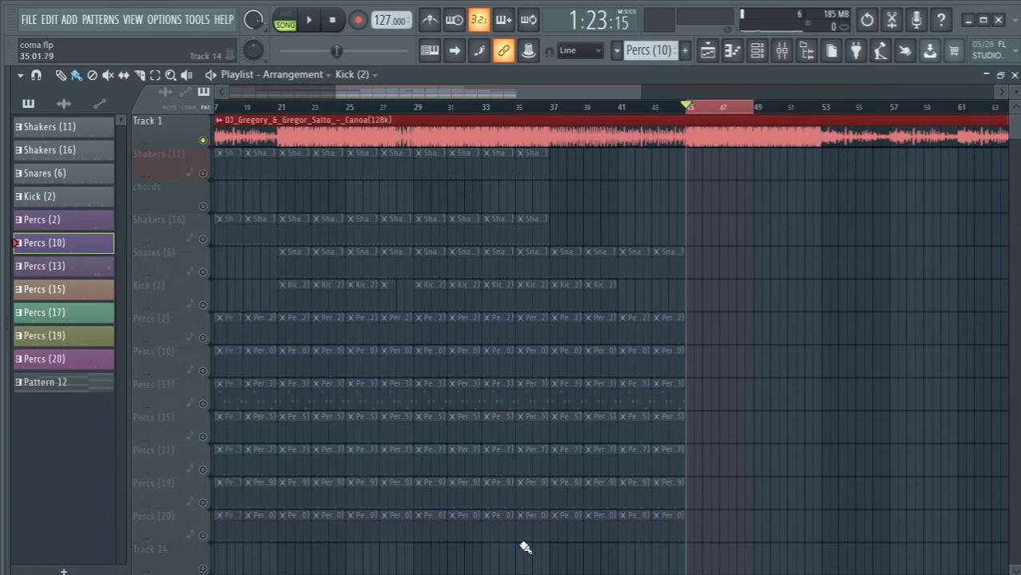
drag(533, 556, 702, 178)
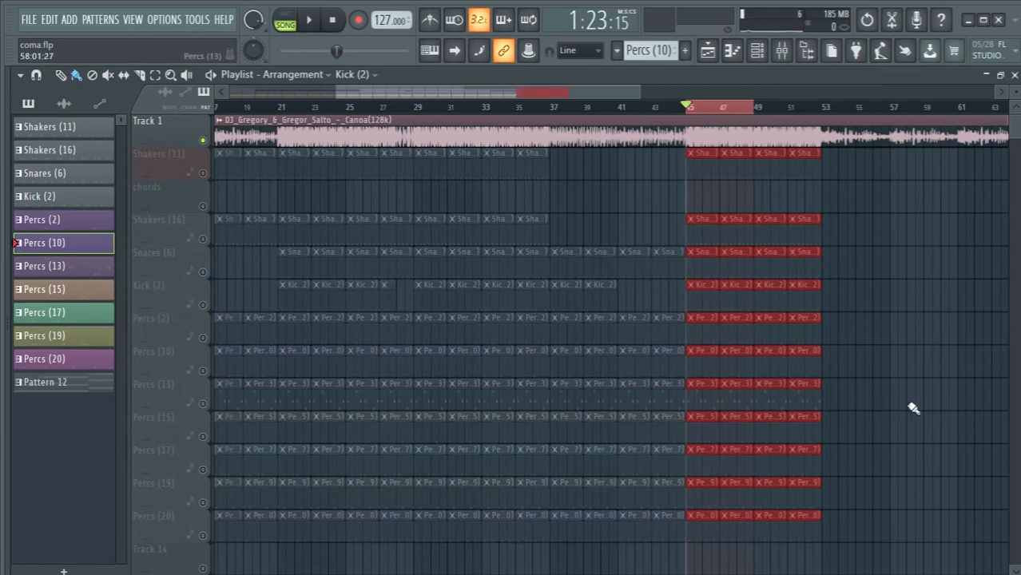
scroll(911, 406, up, 6)
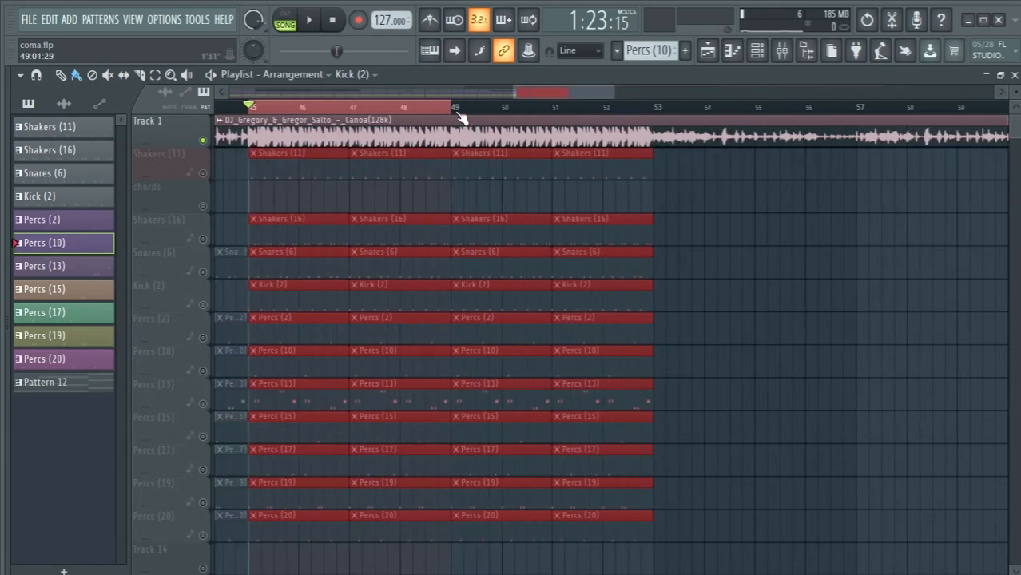
- Mark bars 49 to 52 on the timeline and listen to that section of the reference song
drag(457, 113, 630, 146)
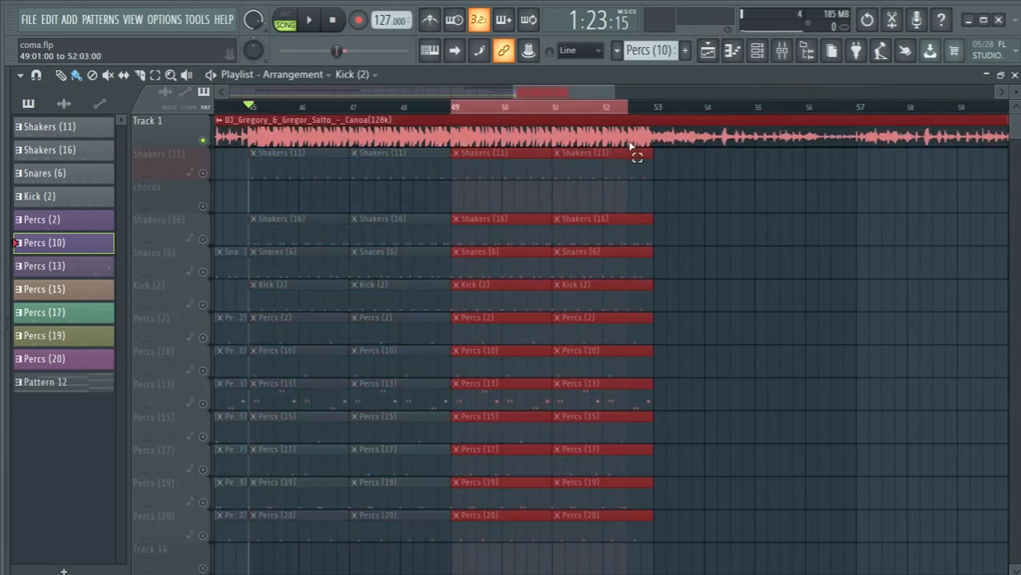
key(space)
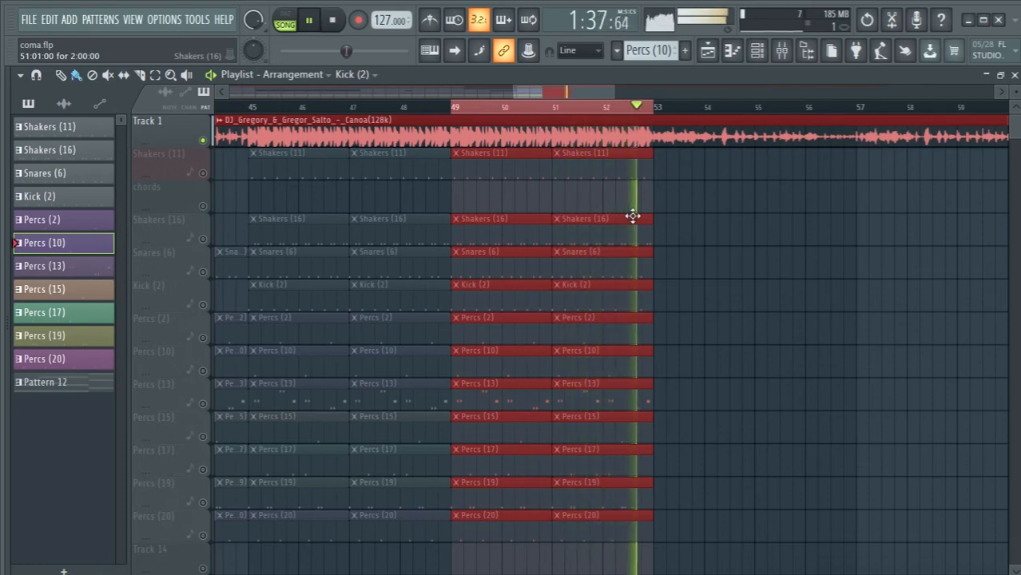
key(space)
- Mark bars 53 to 56 on the timeline and listen to that section of the reference song
scroll(615, 268, down, 10)
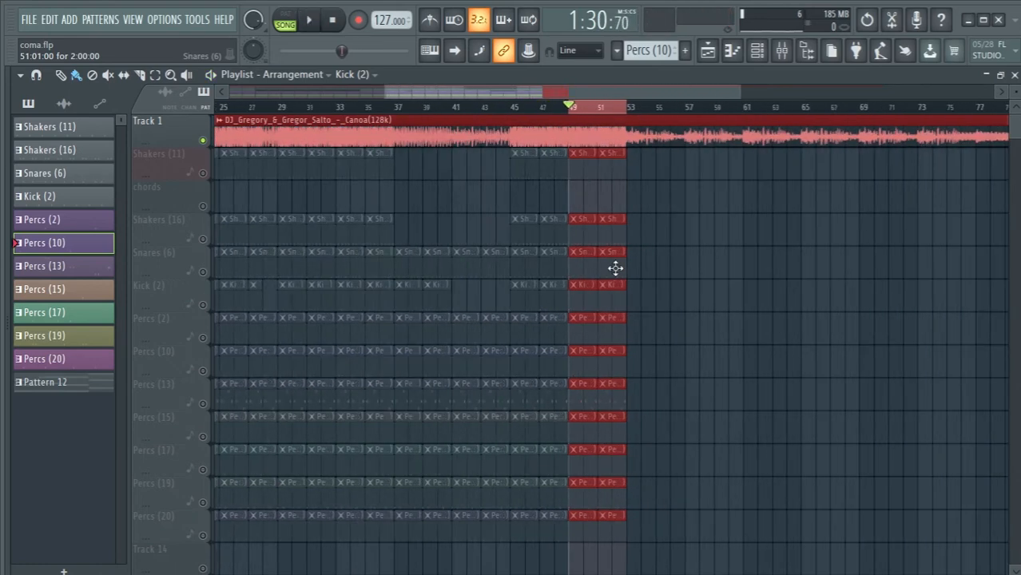
scroll(702, 319, up, 7)
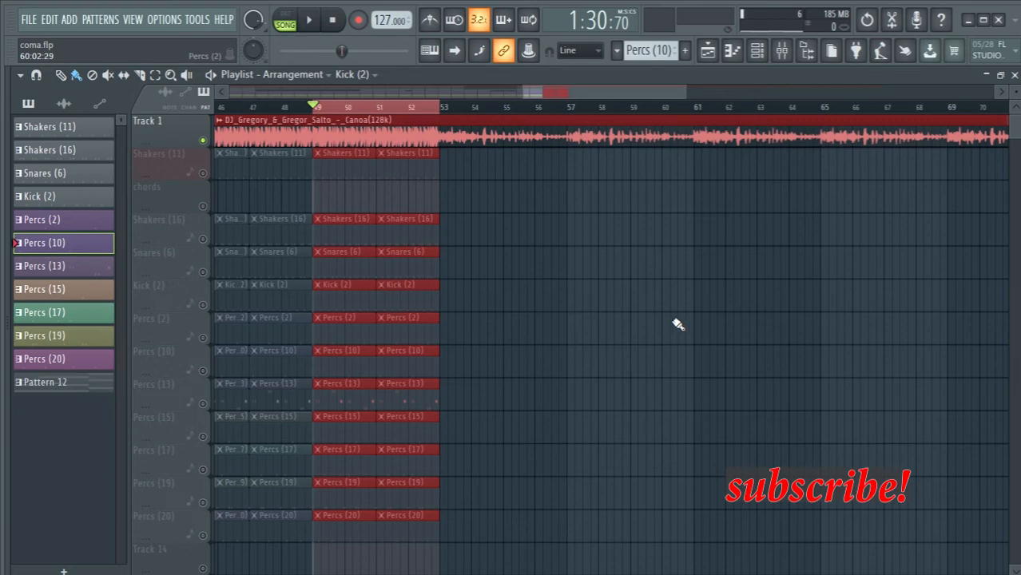
ctrl+scroll(591, 295, down, 3)
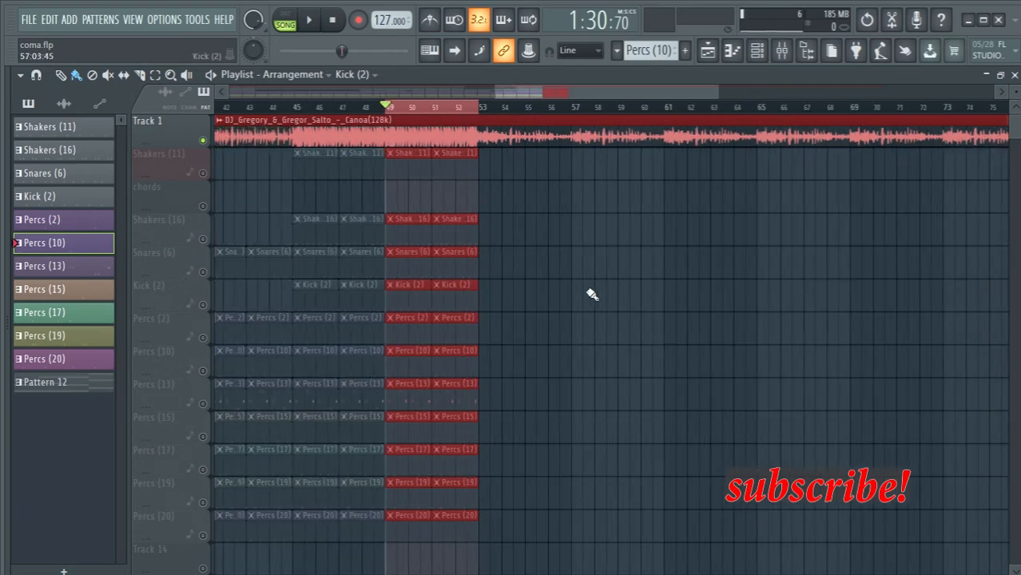
ctrl+scroll(591, 295, down, 3)
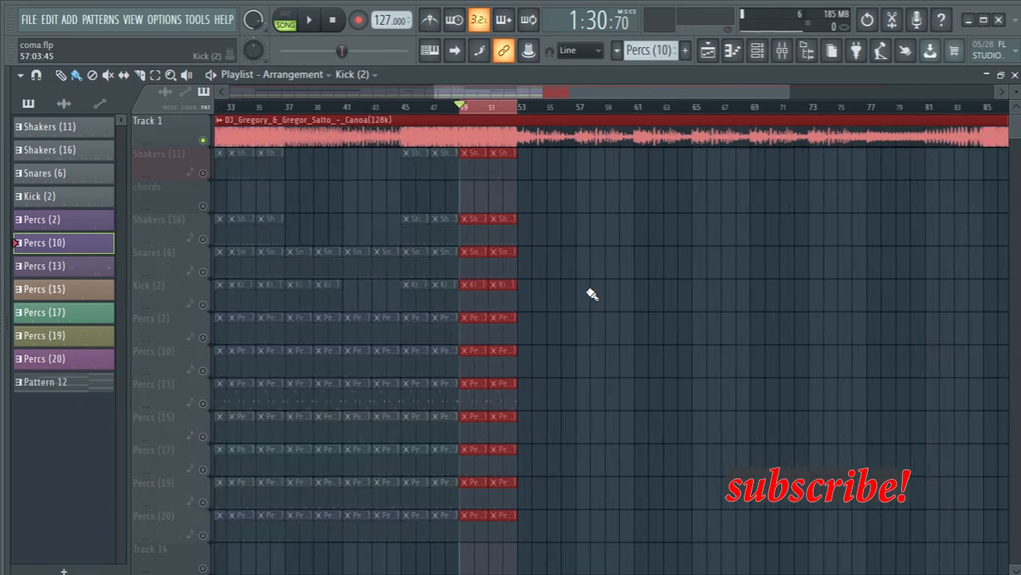
ctrl+scroll(591, 295, up, 6)
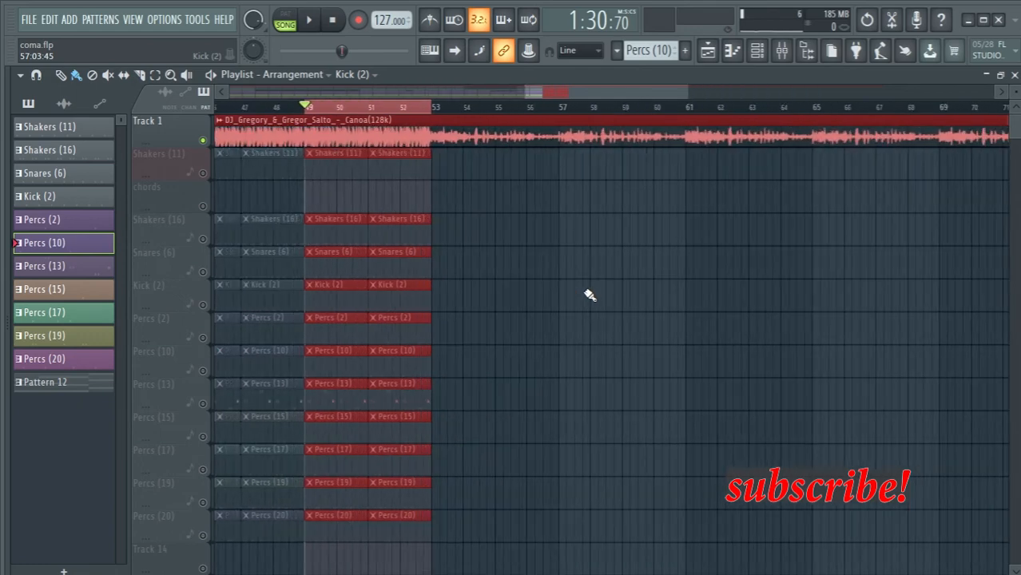
drag(438, 112, 558, 130)
key(space)
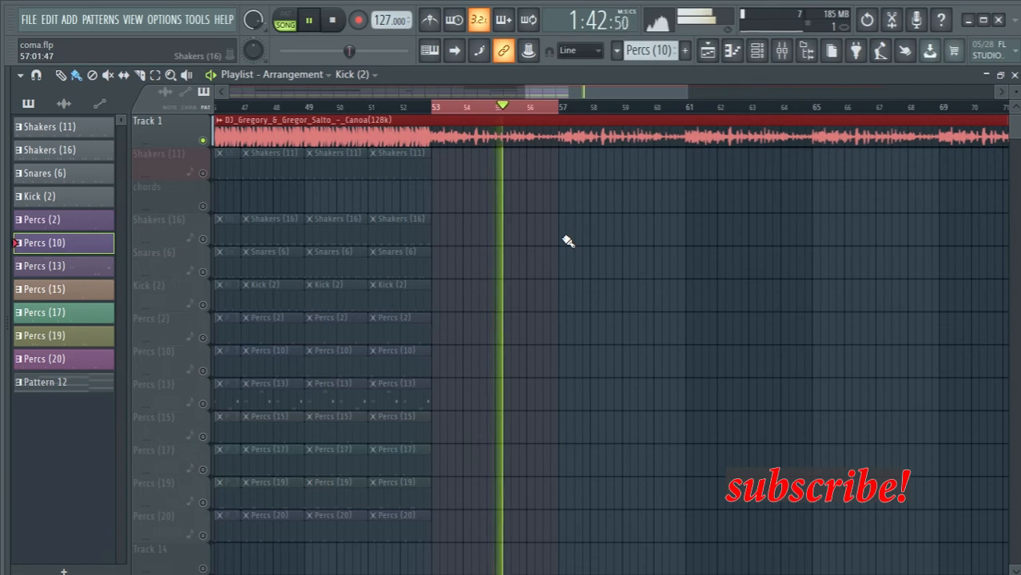
key(space)
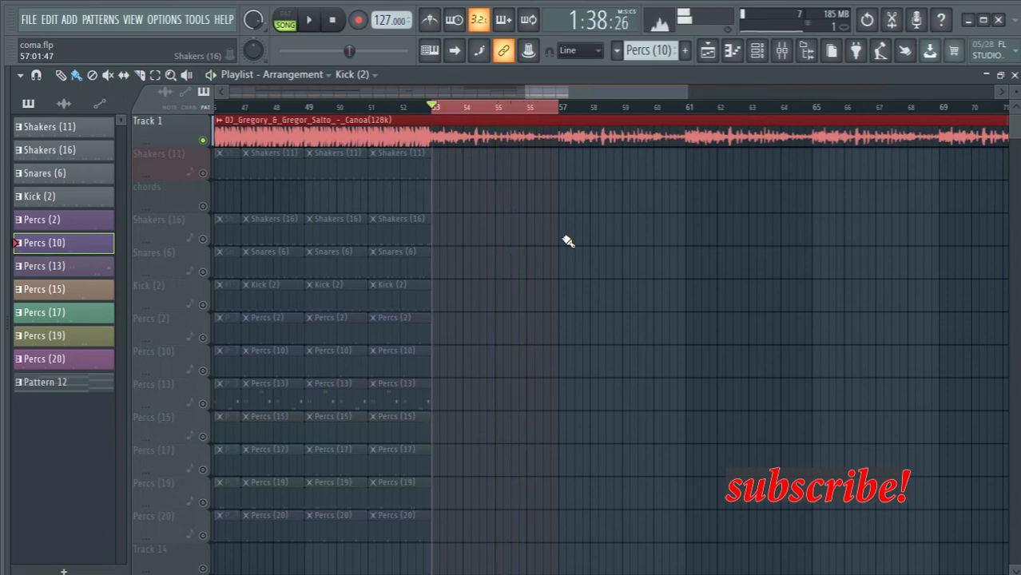
- Duplicate the clips from bars 49 to 52 into bars 53 to 56, and delete the shaker, snare and kick copies
drag(417, 563, 445, 175)
click(467, 205)
right_click(486, 204)
right_click(458, 238)
right_click(520, 228)
right_click(519, 252)
right_click(515, 284)
right_click(455, 285)
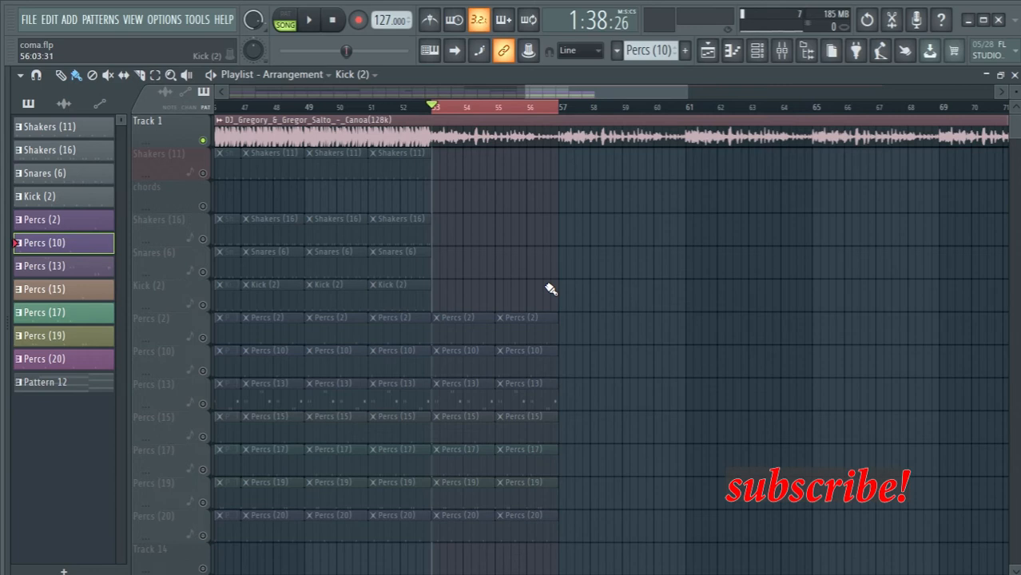
- Mark bars 57 to 60 on the timeline and listen to that section of the reference song
ctrl+scroll(549, 289, down, 2)
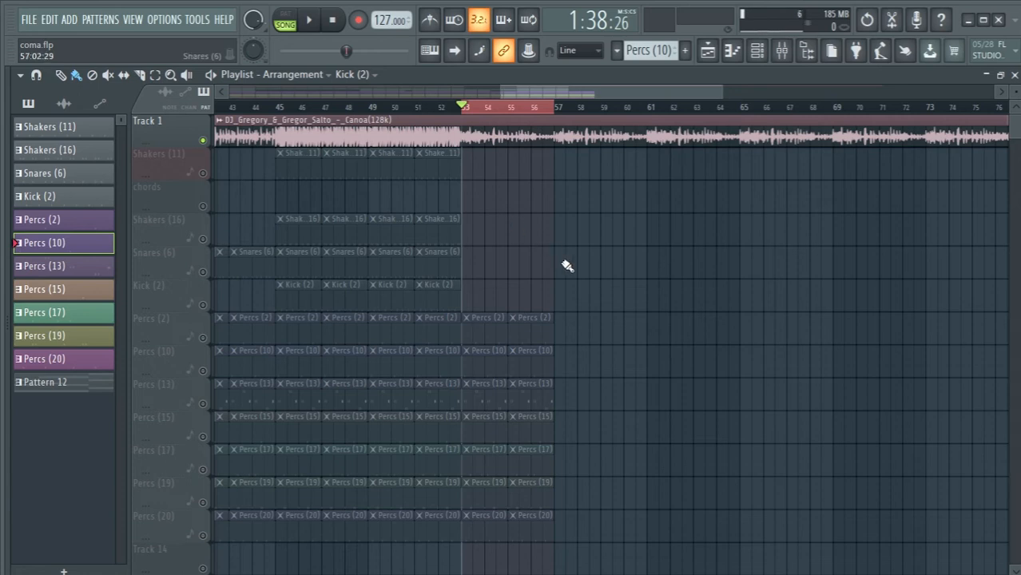
drag(557, 109, 648, 124)
scroll(683, 252, up, 3)
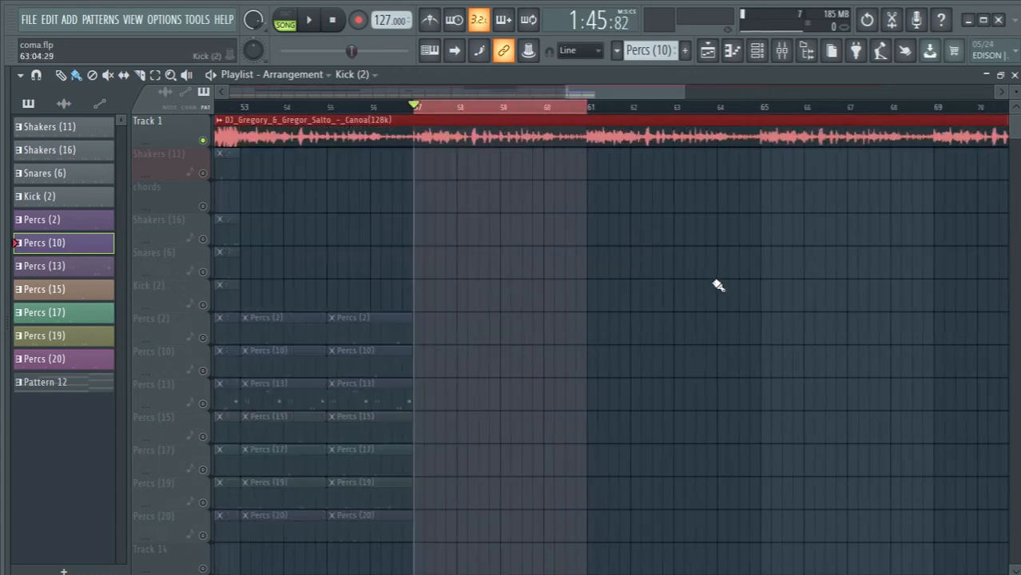
key(space)
scroll(581, 332, down, 2)
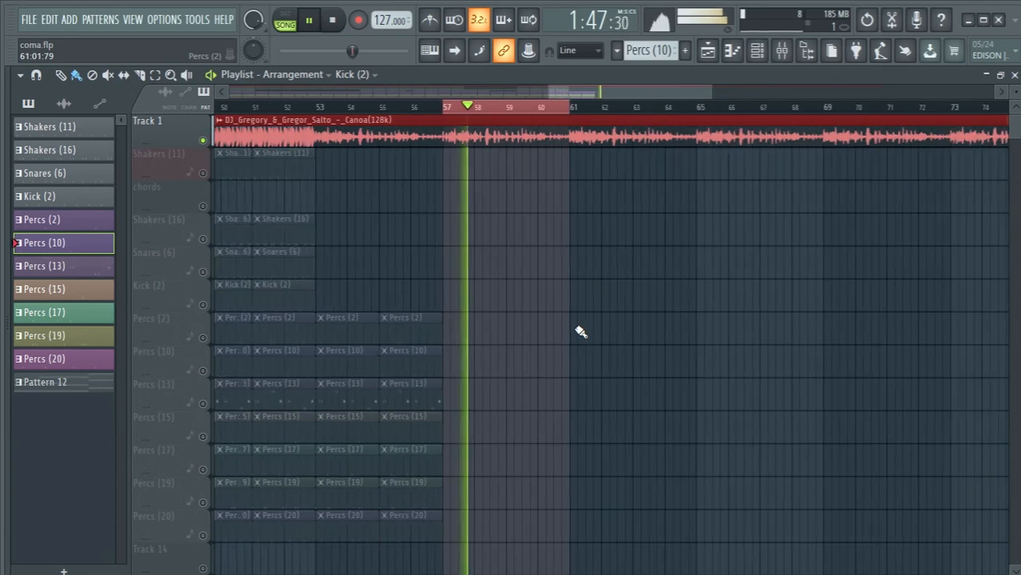
- Duplicate the percussion clips from bars 53 to 56 into bars 57 to 60, and stop playback
drag(446, 559, 454, 339)
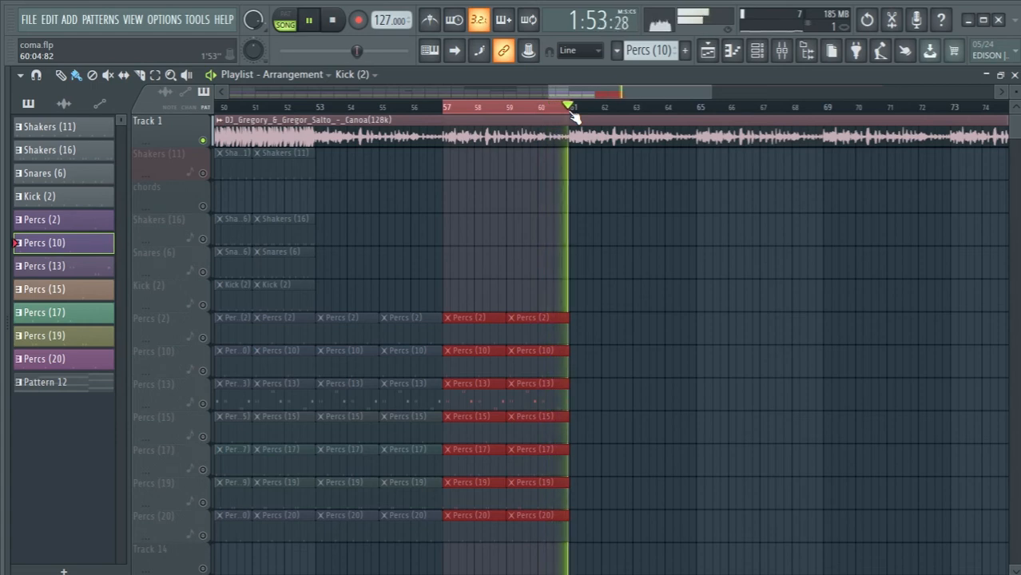
key(space)
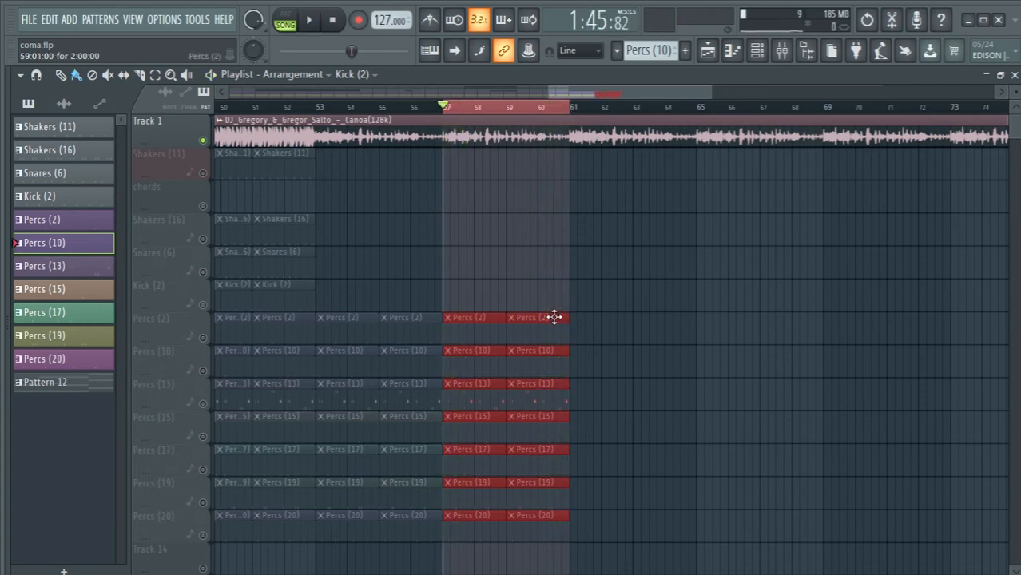
scroll(557, 325, up, 2)
scroll(558, 326, up, 3)
scroll(560, 336, down, 1)
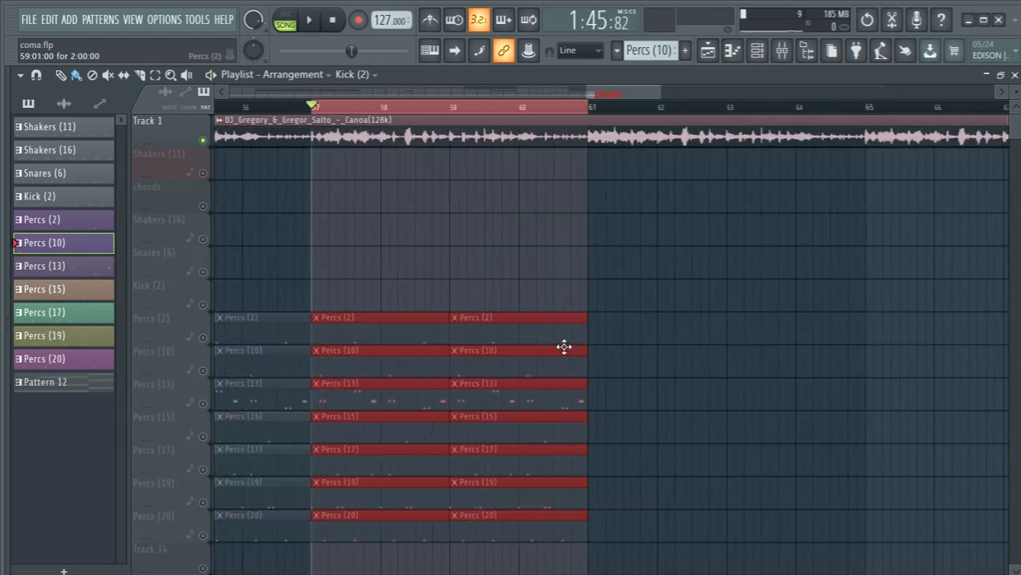
- Mark bars 61 to 64 on the timeline and listen to that section of the reference song
scroll(592, 399, down, 3)
drag(587, 109, 752, 149)
key(space)
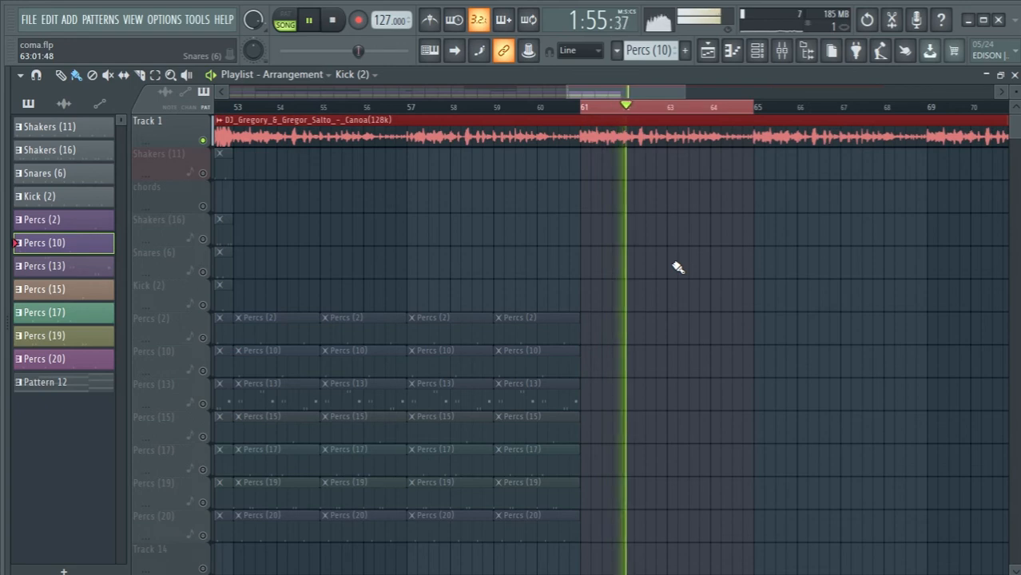
key(space)
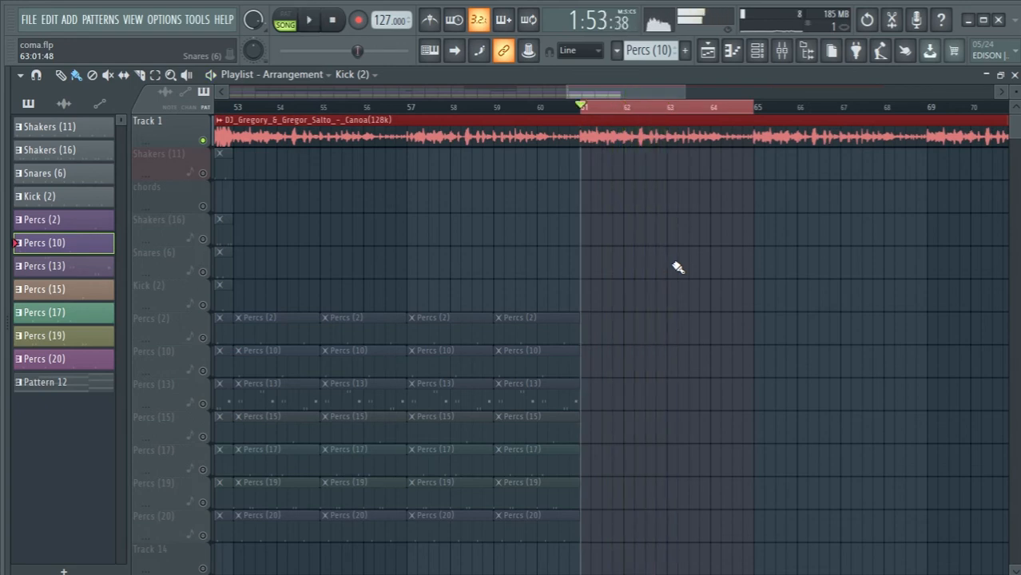
- Duplicate the percussion clips from bars 53 to 60 so the copies start at bar 61, and deselect the copies
scroll(677, 268, down, 2)
drag(597, 559, 421, 292)
key(ctrl+b)
mouse_move(627, 343)
mouse_down()
mouse_move(647, 342)
mouse_move(637, 340)
mouse_up()
ctrl+click(857, 302)
- Delete the surplus percussion clips after bar 64, keeping only the copies in bars 61 to 64
right_click(771, 341)
right_click(772, 357)
right_click(775, 387)
right_click(781, 393)
right_click(783, 419)
right_click(784, 453)
right_click(787, 355)
right_click(787, 326)
right_click(750, 452)
right_click(759, 418)
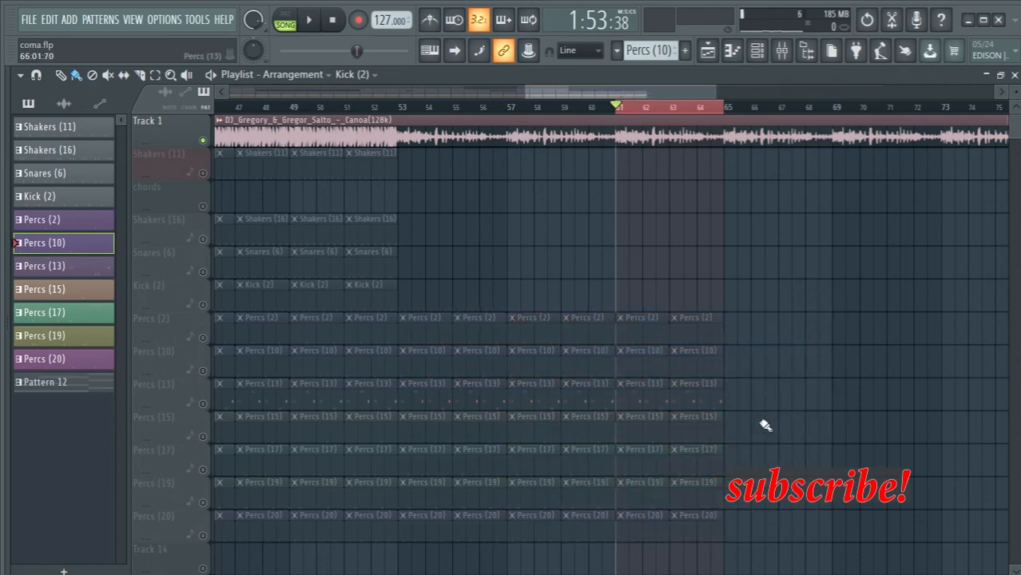
- Place Pattern 12 on the chords track so it covers bars 61 to 64
scroll(770, 444, down, 3)
scroll(431, 370, down, 3)
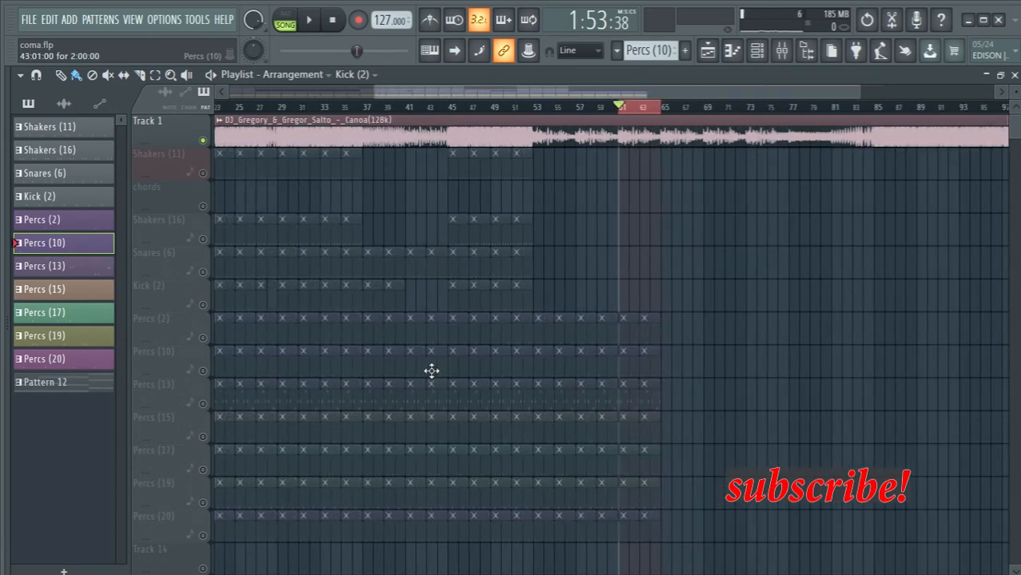
click(67, 383)
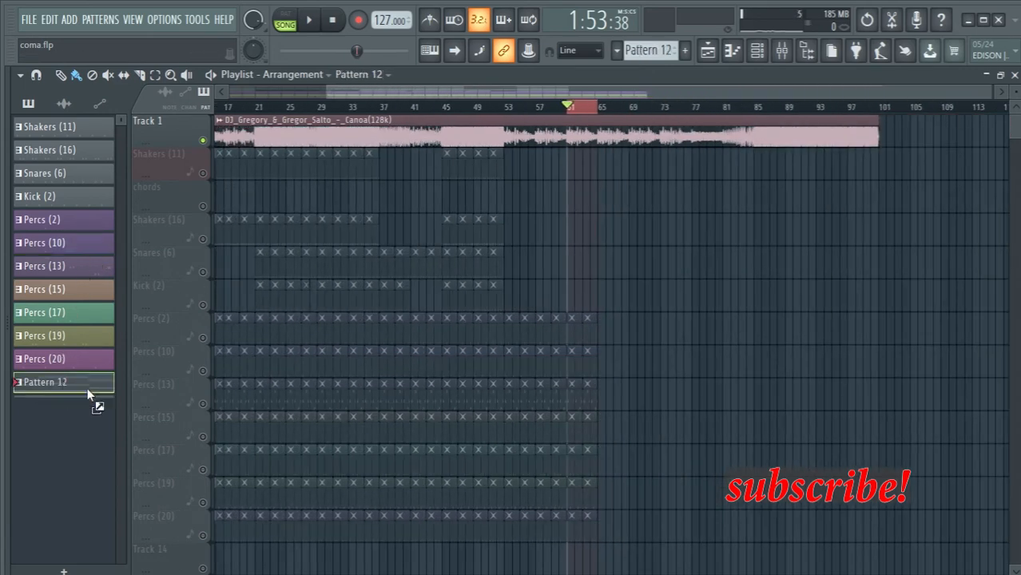
click(572, 200)
scroll(611, 264, up, 5)
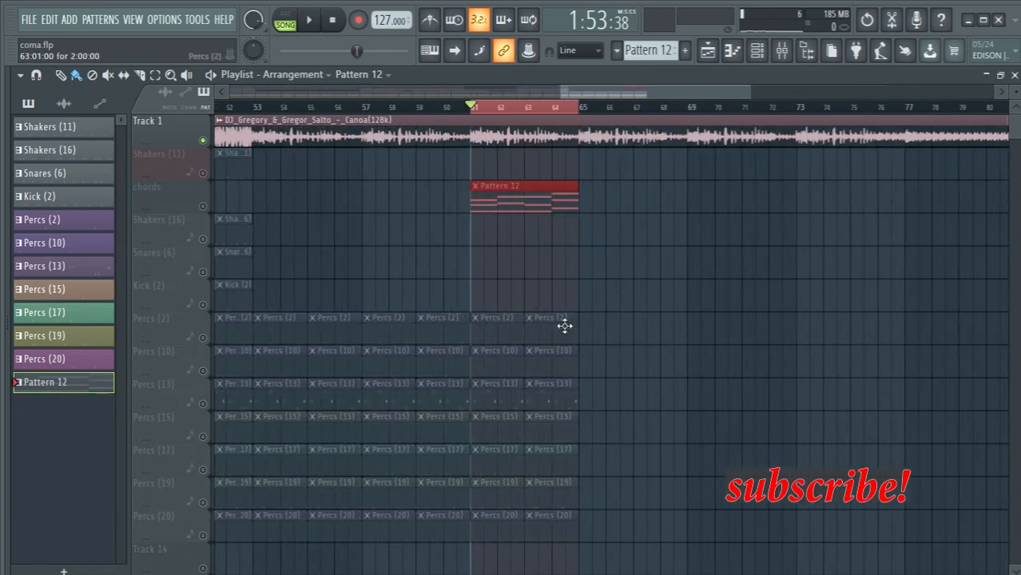
- Mark bars 65 to 68 on the timeline and listen to that section of the reference song
scroll(565, 326, down, 3)
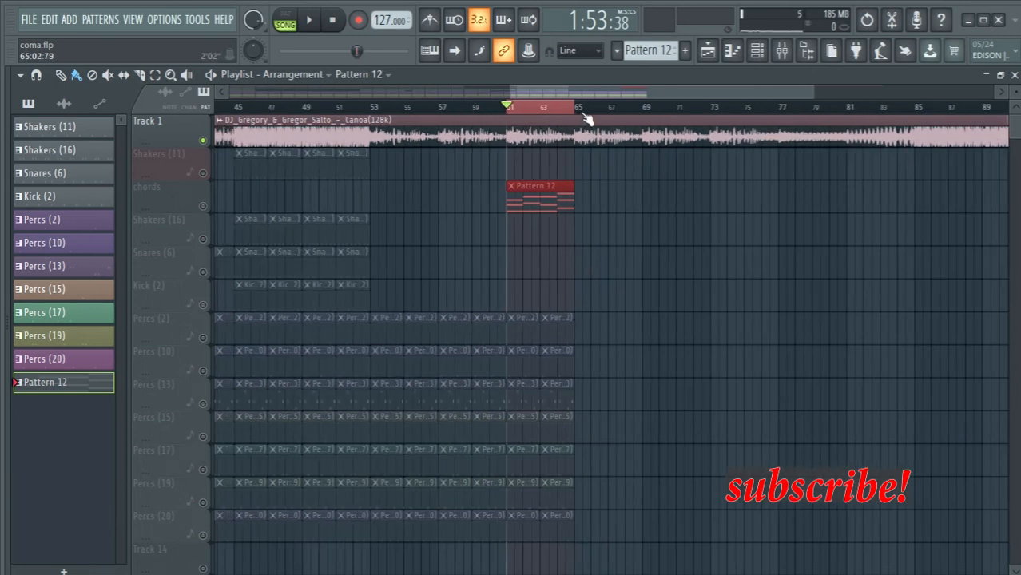
drag(581, 112, 643, 134)
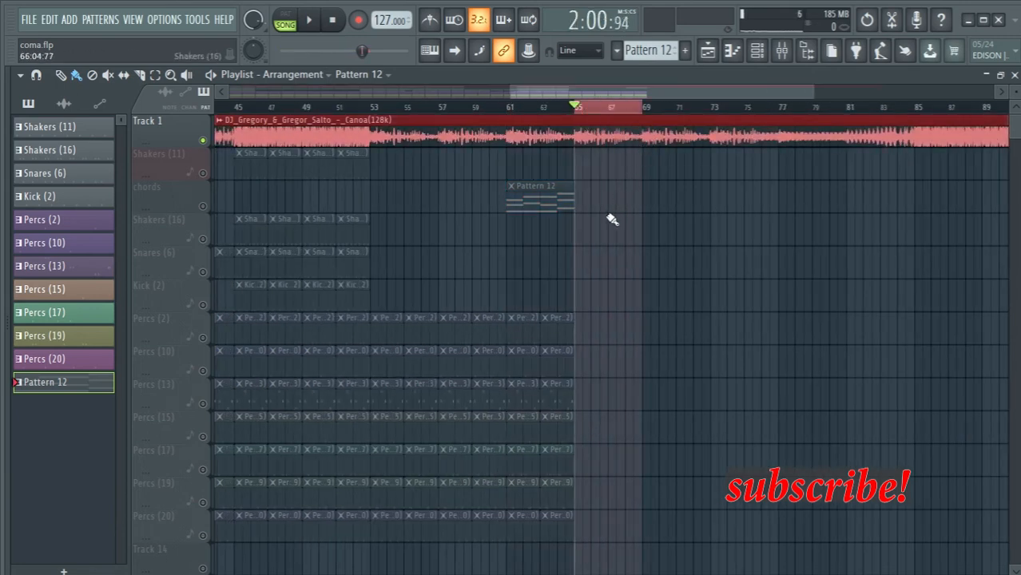
key(space)
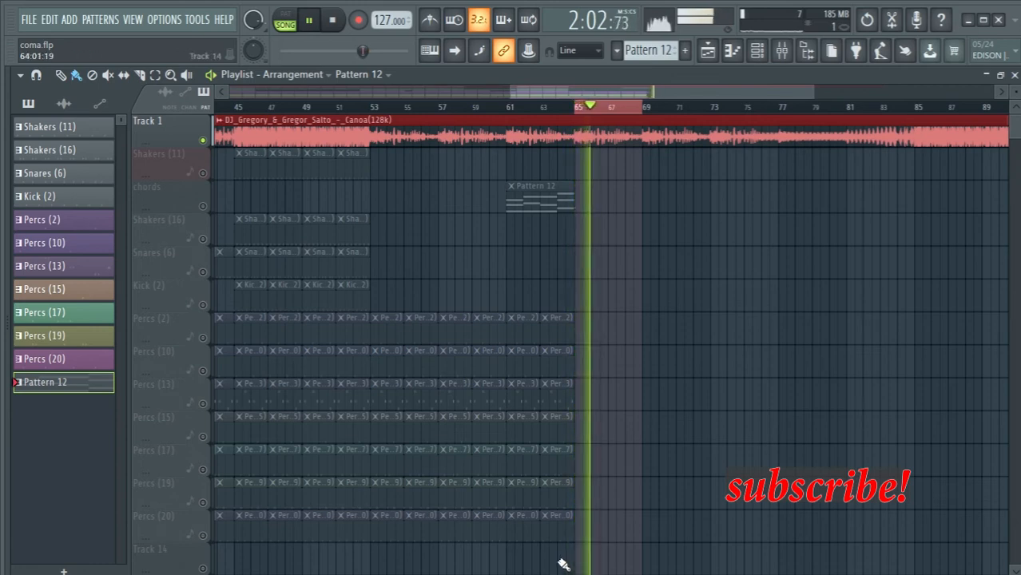
key(space)
- Duplicate the chords and percussion clips from bars 61 to 64 into bars 65 to 68, and briefly listen to the reference again
drag(564, 564, 592, 191)
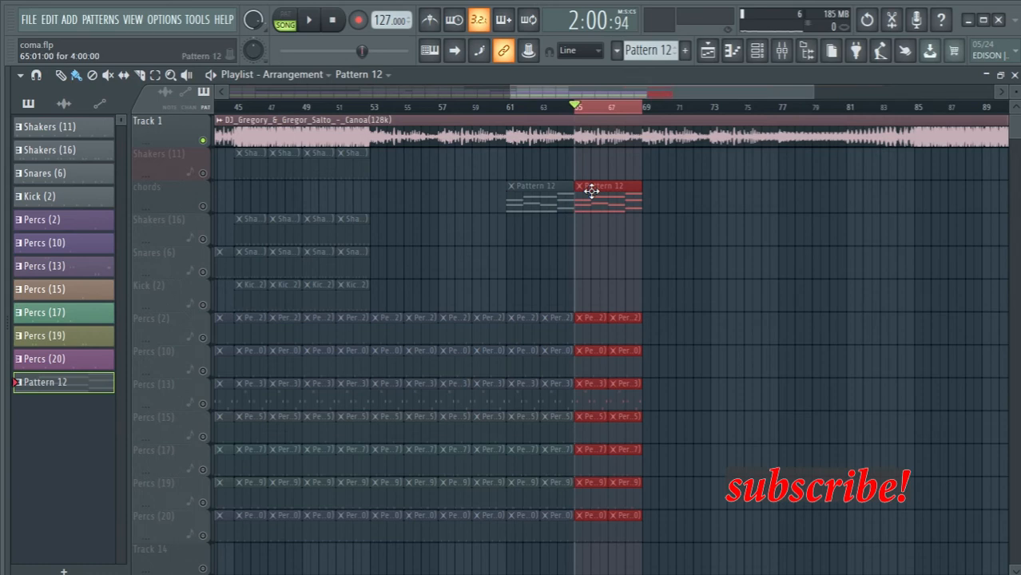
key(space)
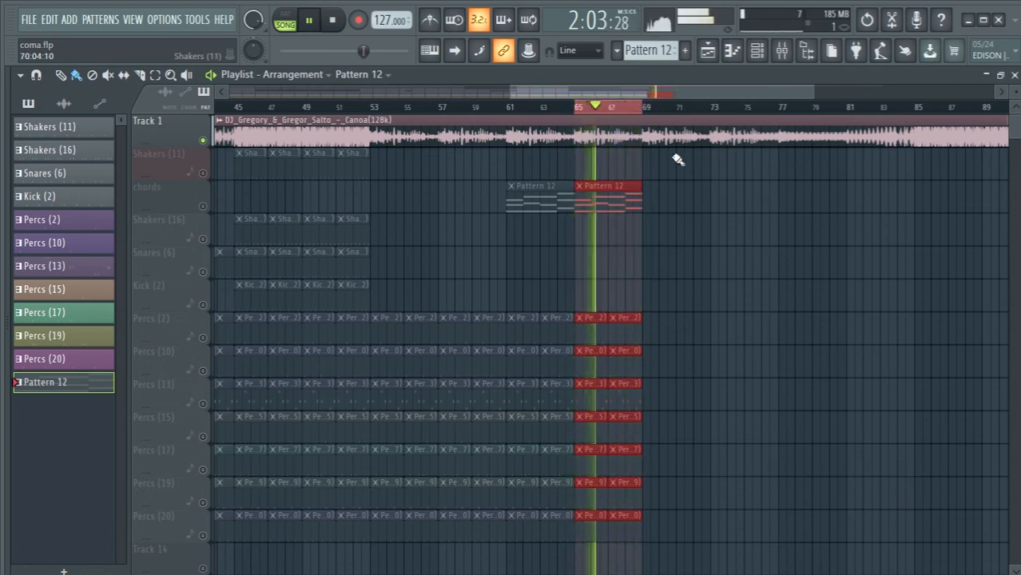
key(space)
- Mark bars 69 to 72 on the timeline and listen to that section of the reference song
drag(645, 107, 714, 137)
key(space)
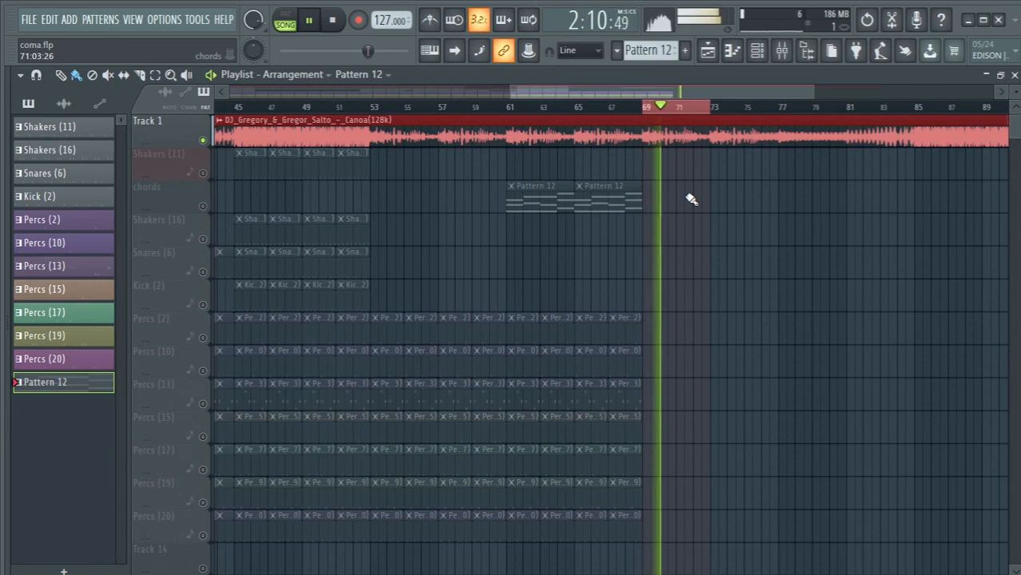
key(space)
- Duplicate the chords and percussion clips from bars 61 to 68 into bars 69 to 76
mouse_move(620, 561)
mouse_down()
mouse_move(581, 299)
mouse_move(515, 200)
mouse_move(529, 201)
mouse_up()
key(ctrl+b)
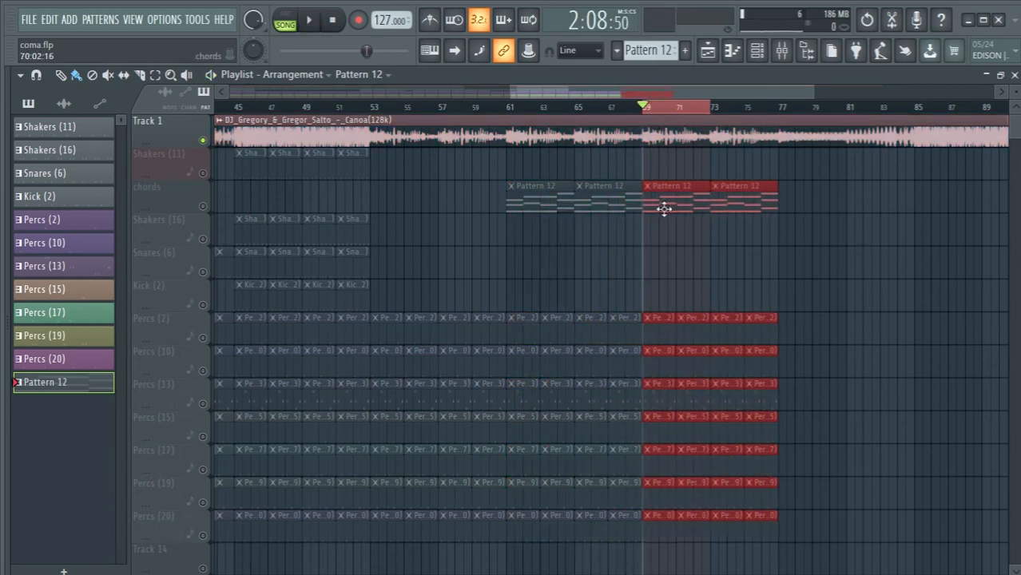
scroll(678, 232, down, 2)
scroll(769, 165, up, 3)
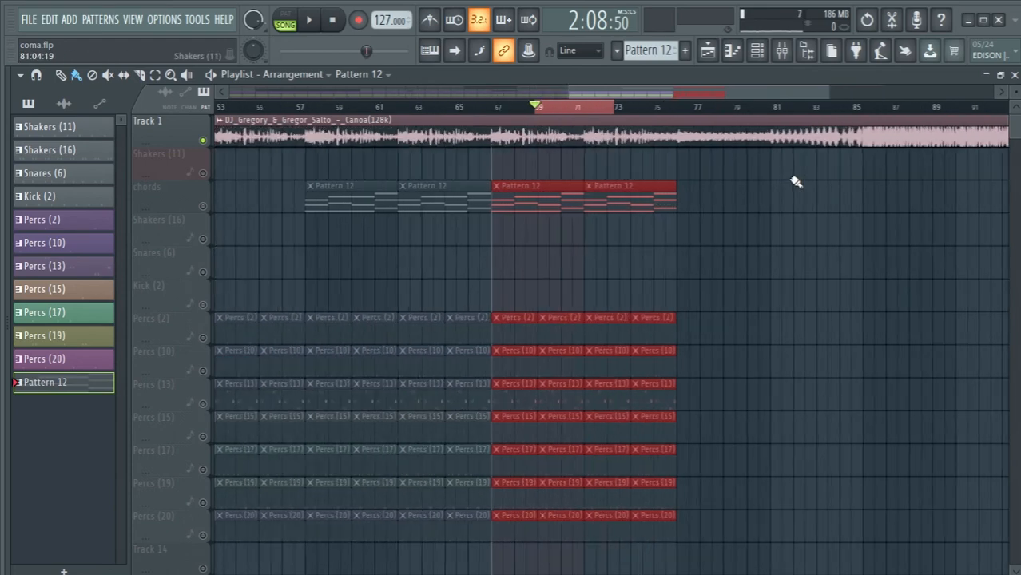
- Mark bars 77 to 80 on the timeline and listen to that section of the reference song
drag(680, 109, 767, 119)
key(space)
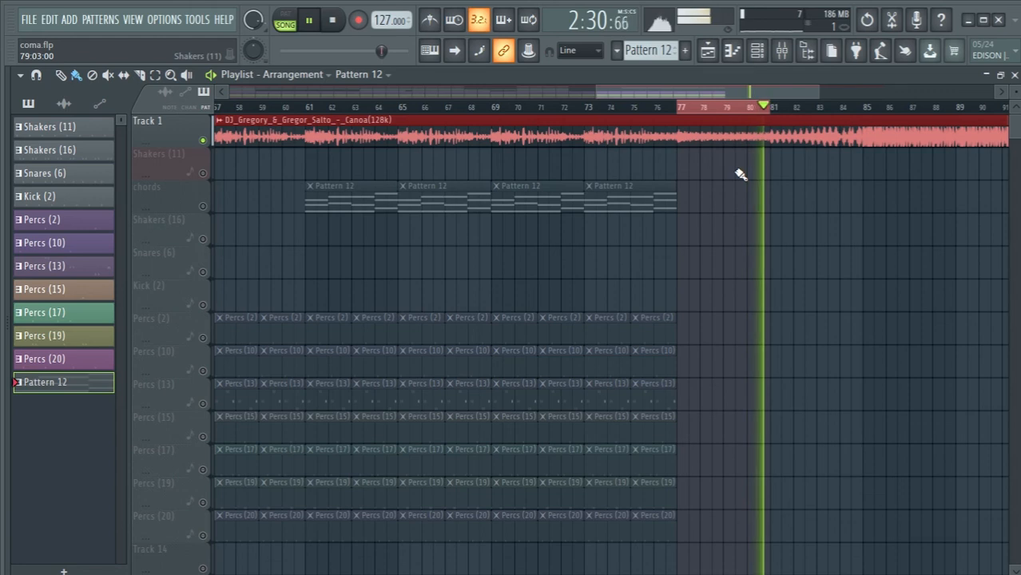
key(space)
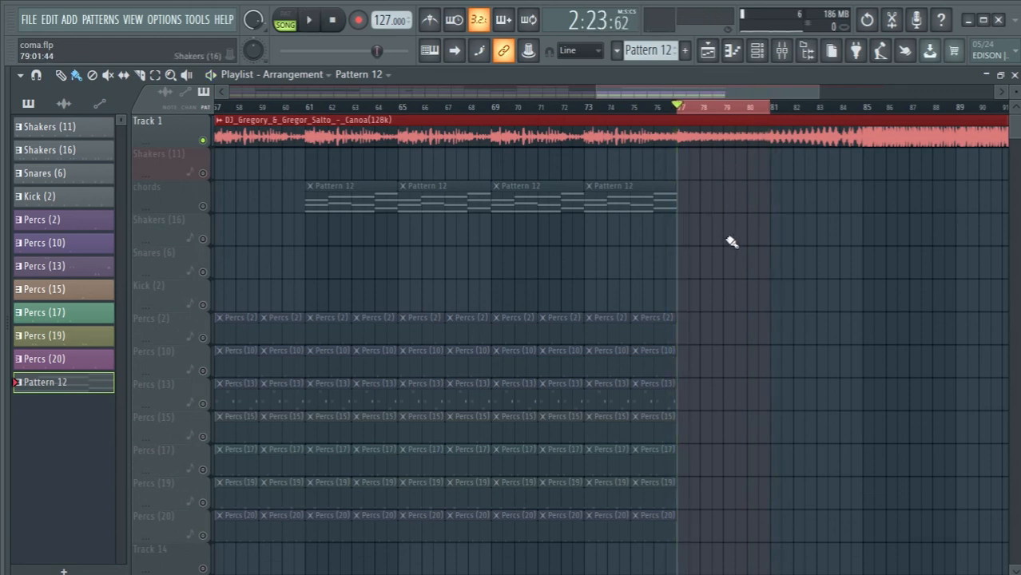
- Mark bars 81 to 84 on the timeline and listen to the reference song's build-up there
scroll(732, 242, down, 2)
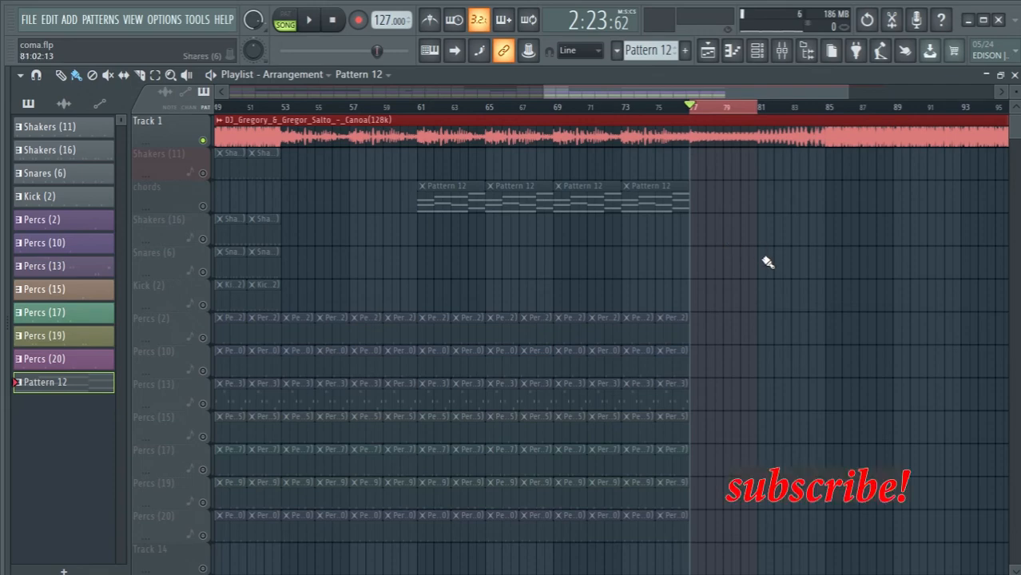
scroll(767, 262, up, 5)
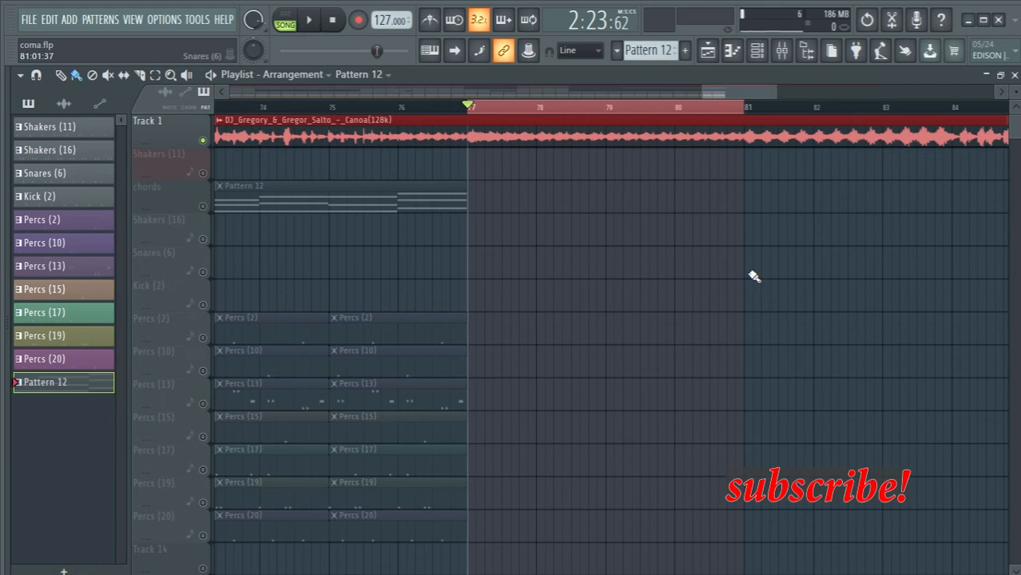
scroll(754, 277, down, 2)
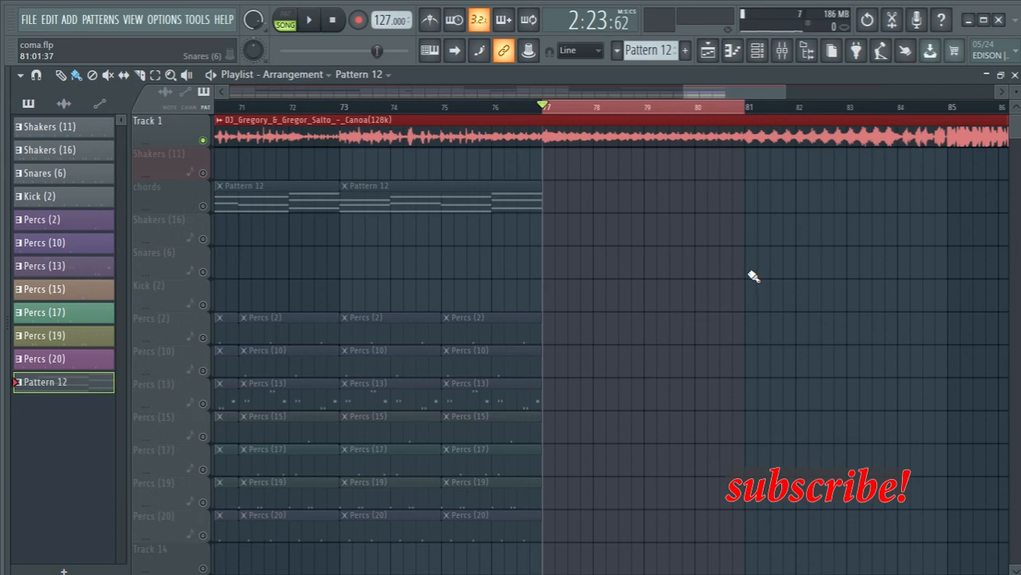
scroll(754, 276, down, 1)
drag(751, 110, 893, 138)
key(space)
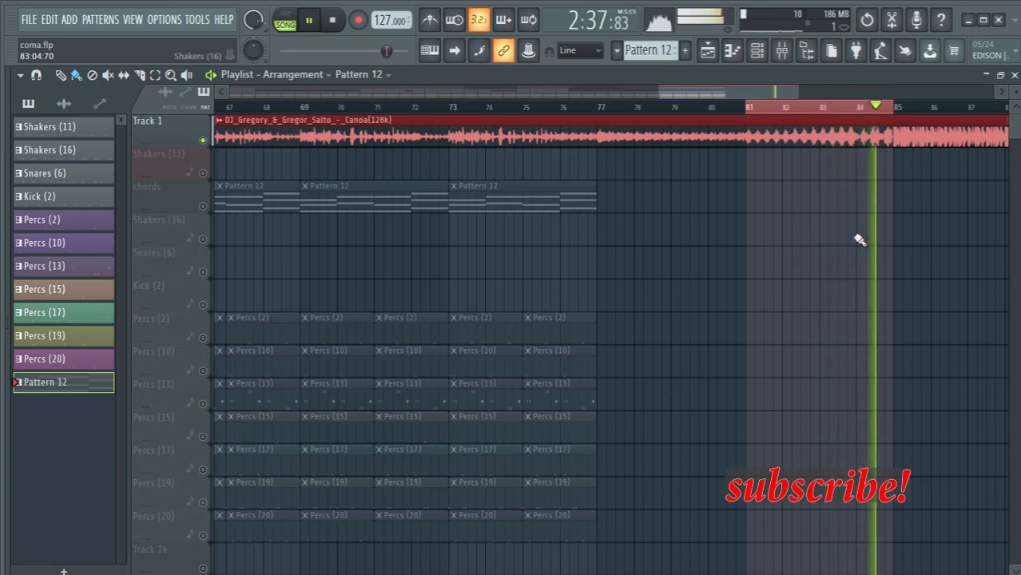
key(space)
- Mark the whole empty section from bar 77 to bar 84 on the timeline
scroll(791, 300, down, 3)
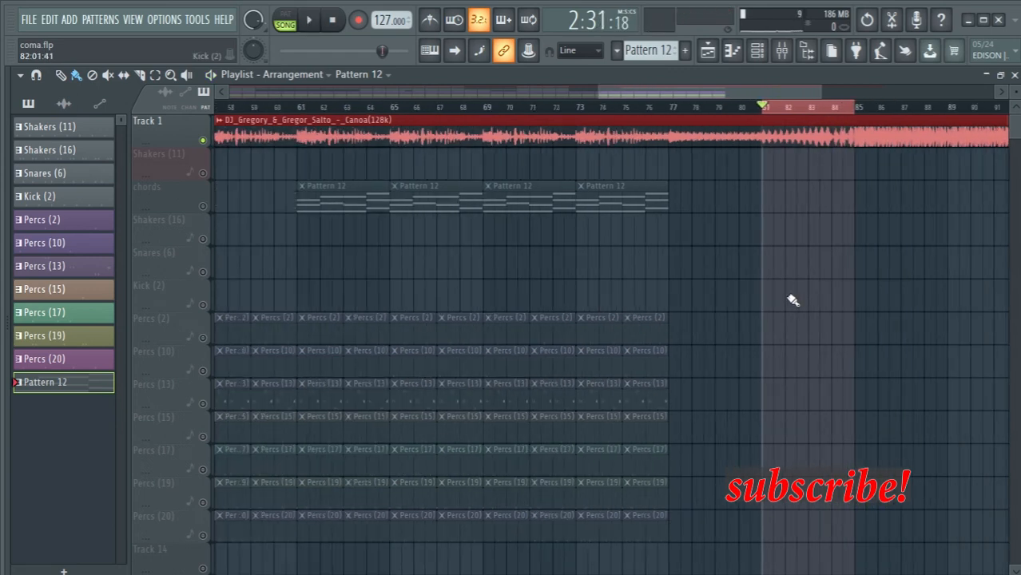
drag(687, 109, 841, 136)
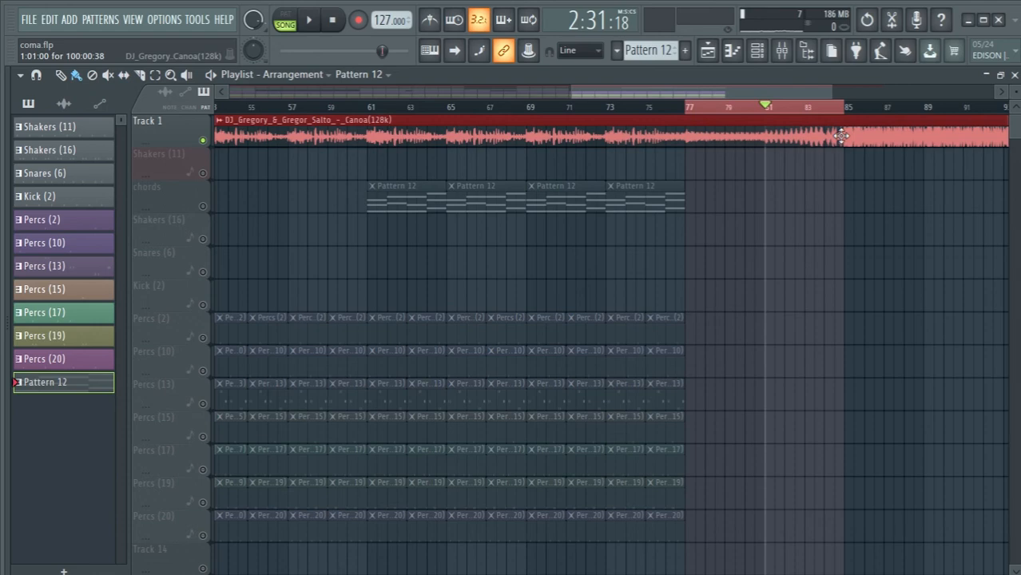
scroll(841, 135, down, 3)
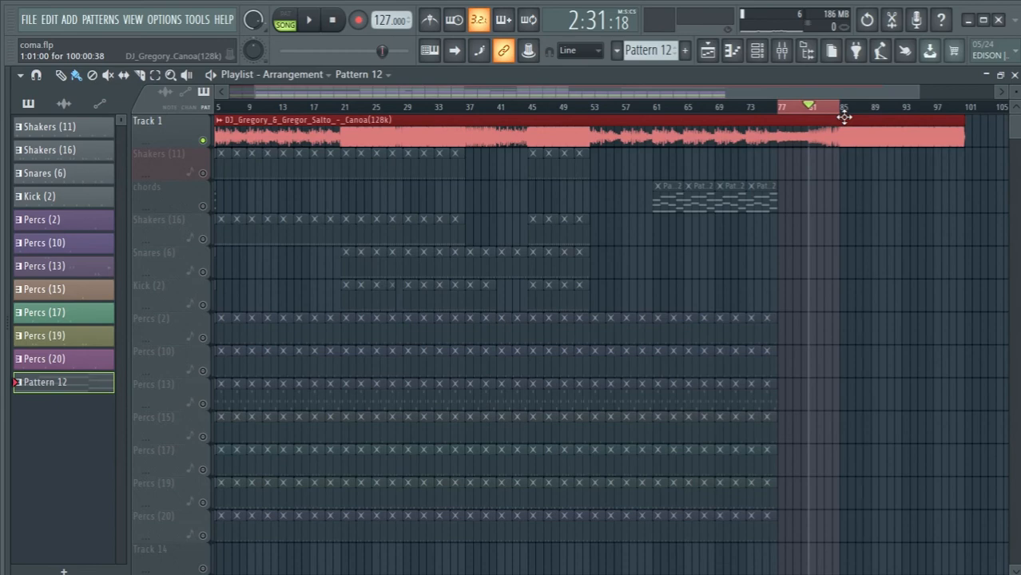
- Mark bars 85 to 92 on the timeline and listen to the start of that reference section
drag(845, 113, 908, 117)
key(space)
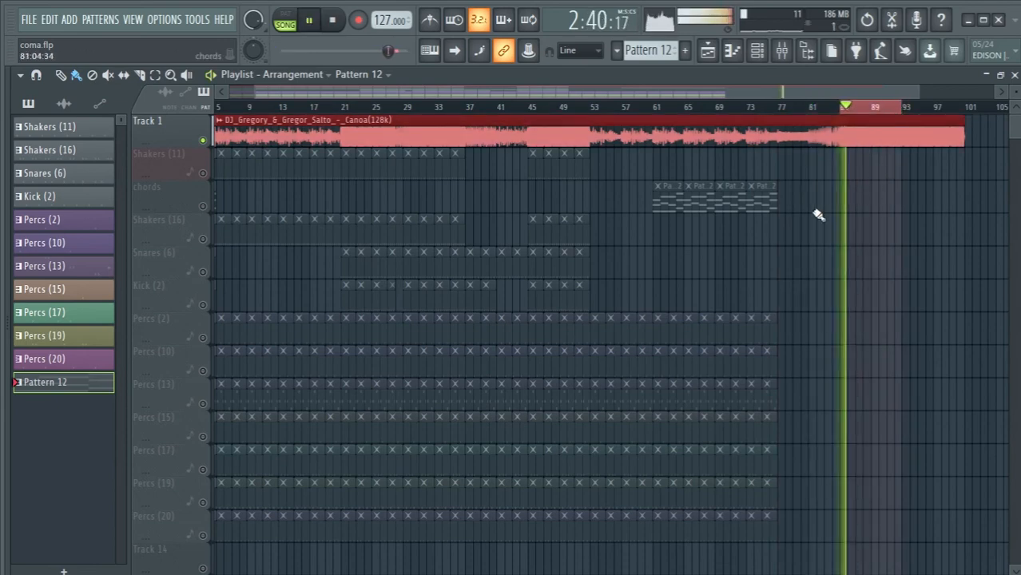
key(space)
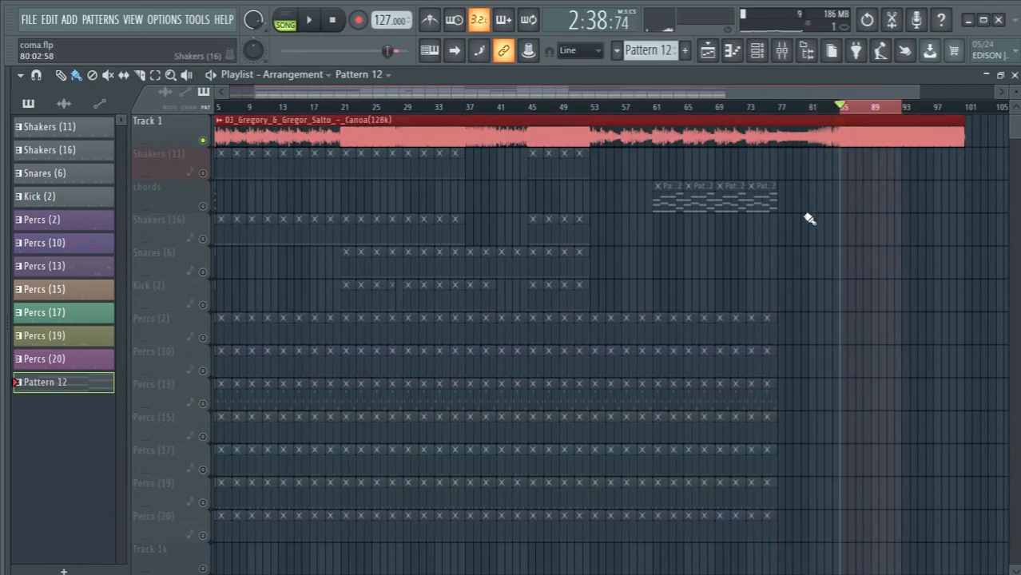
- Duplicate the drum and percussion clips from bars 21 to 36 into bars 85 to 100, and mark bars 77 to 84 on the timeline
drag(452, 556, 845, 208)
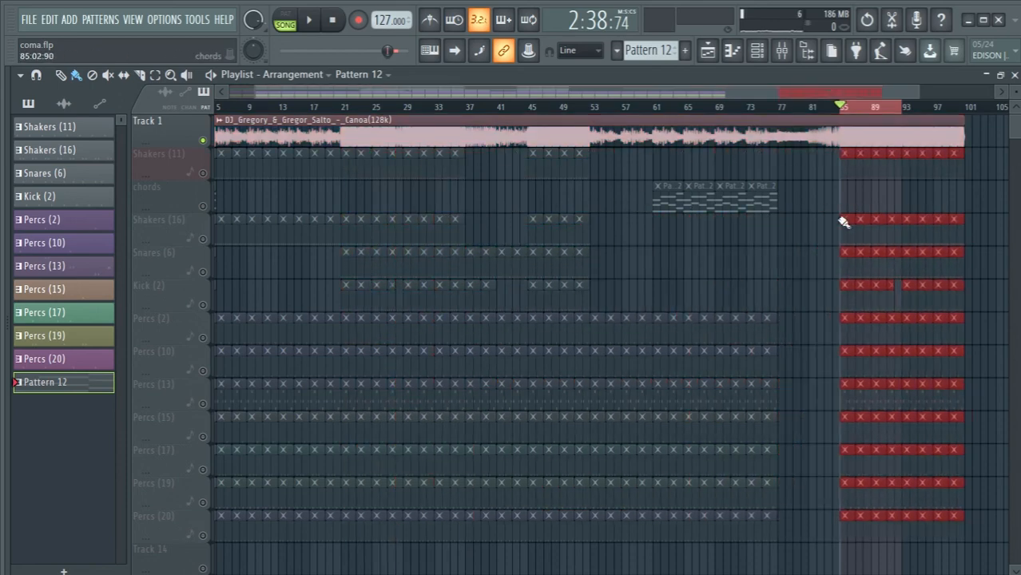
scroll(782, 353, down, 1)
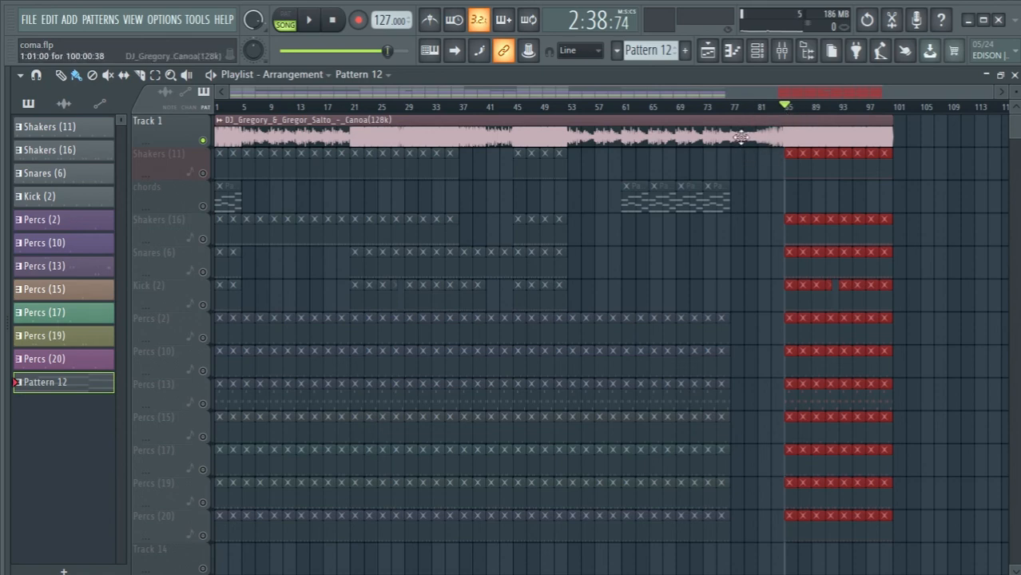
drag(733, 116, 785, 112)
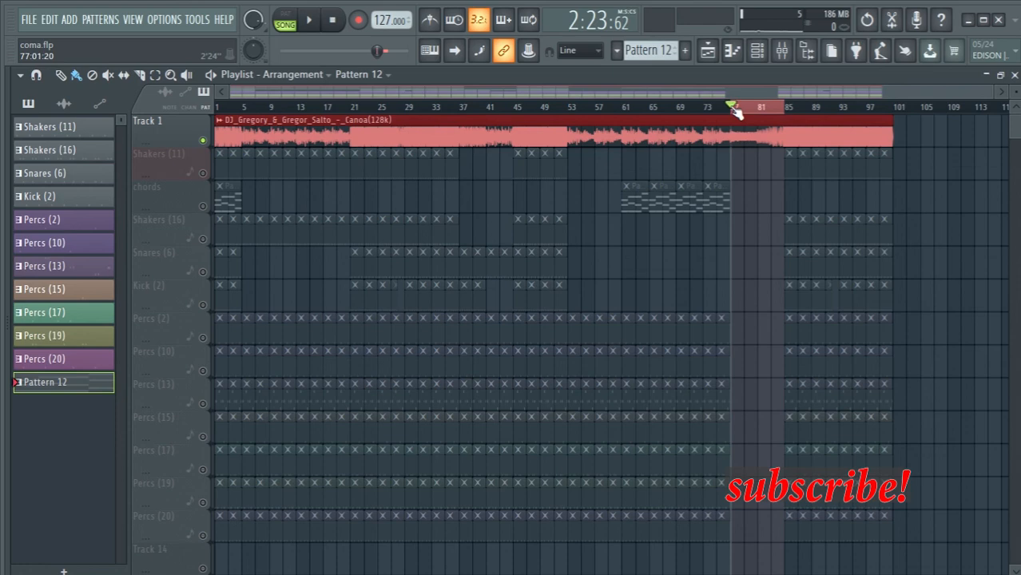
- Return the playhead to the song's start, unmute the beat's tracks and mute the reference song's track
drag(733, 111, 187, 187)
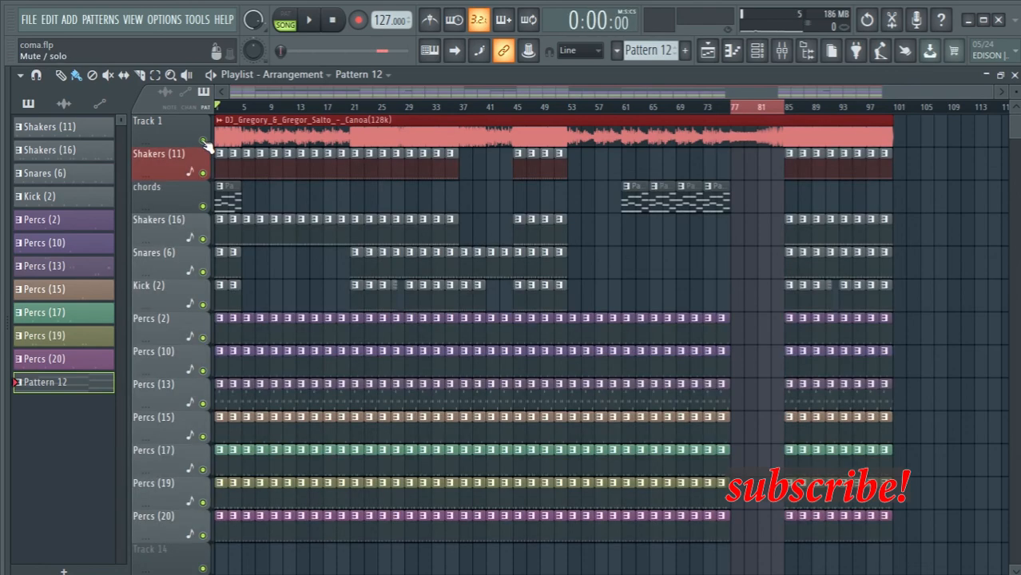
click(205, 141)
click(204, 142)
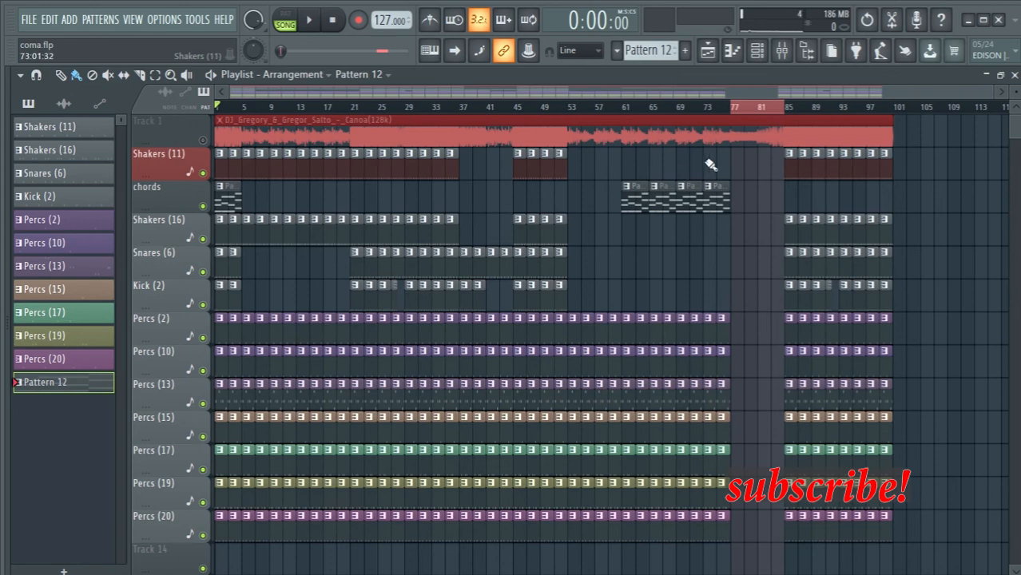
- Clear the timeline selection, delete the Pattern 12 clip at bars 1 to 4 on the chords track, and play the arrangement from the start
right_click(751, 113)
right_click(749, 113)
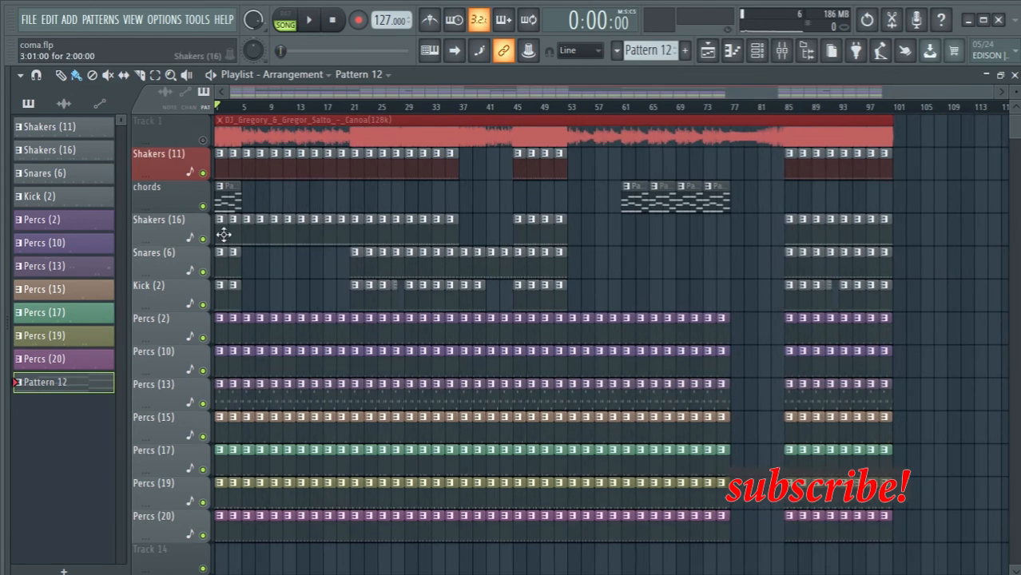
right_click(230, 189)
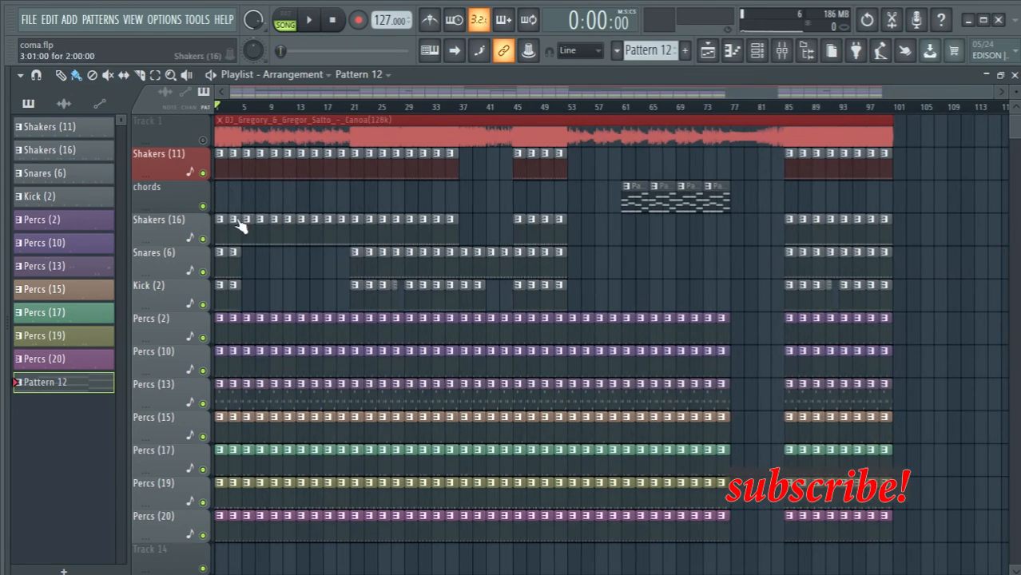
key(space)
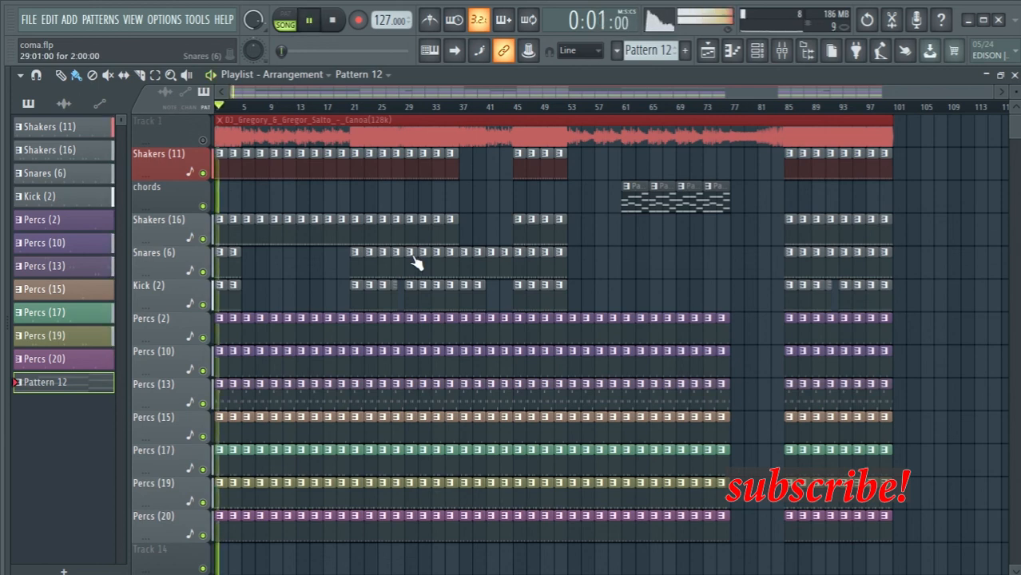